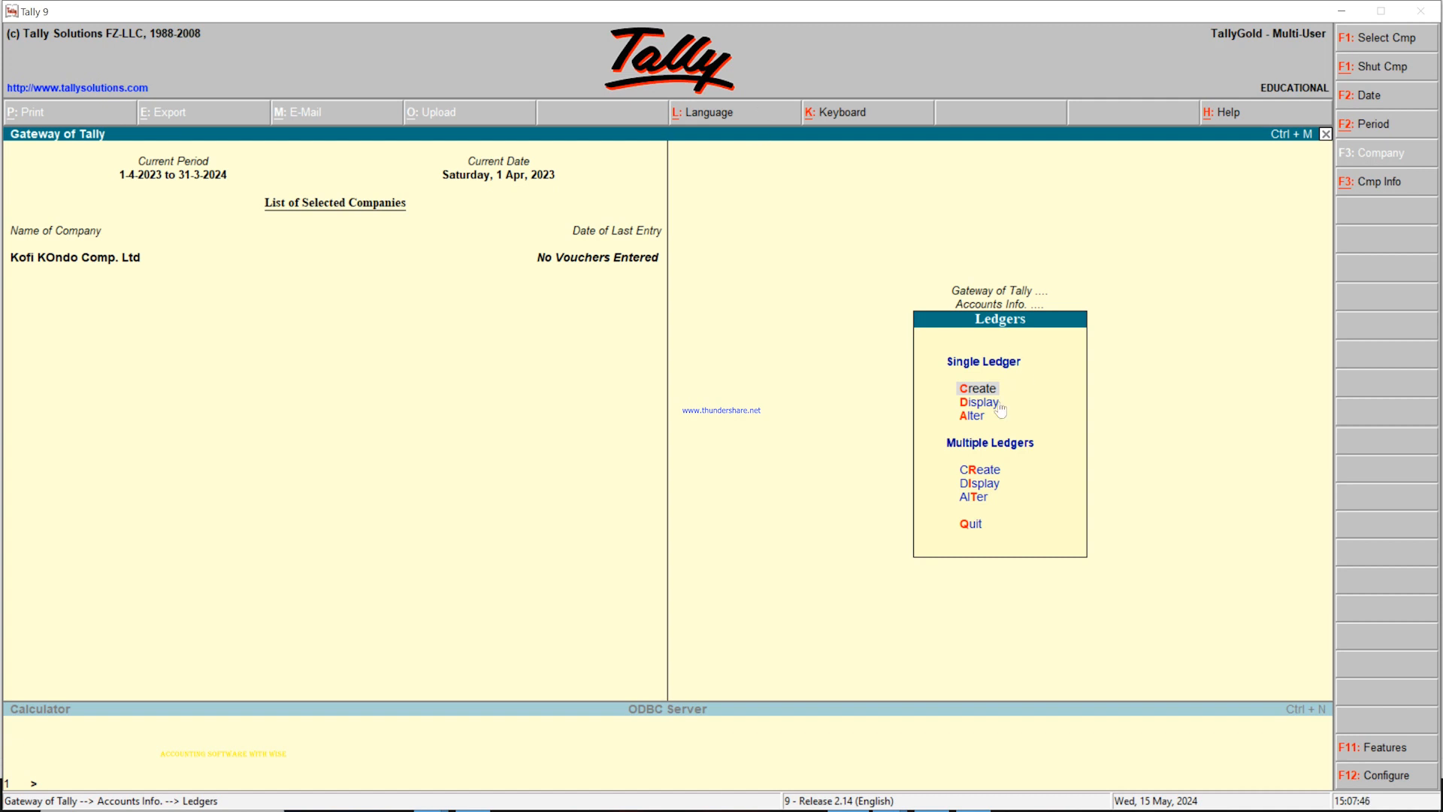
# Start creating multiple ledgers under the Operating Expenses group
pyautogui.click(976, 472)
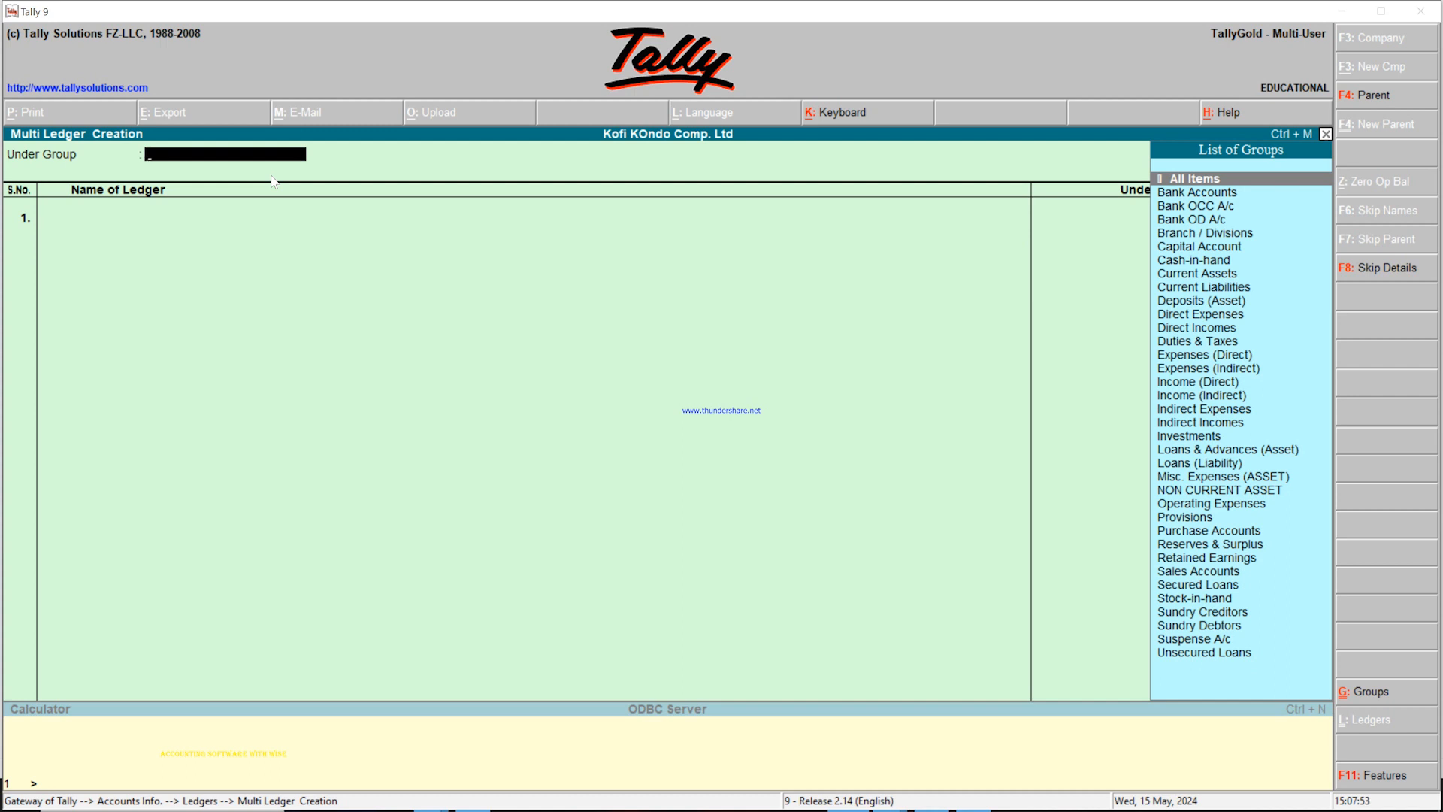
pyautogui.write('Op')
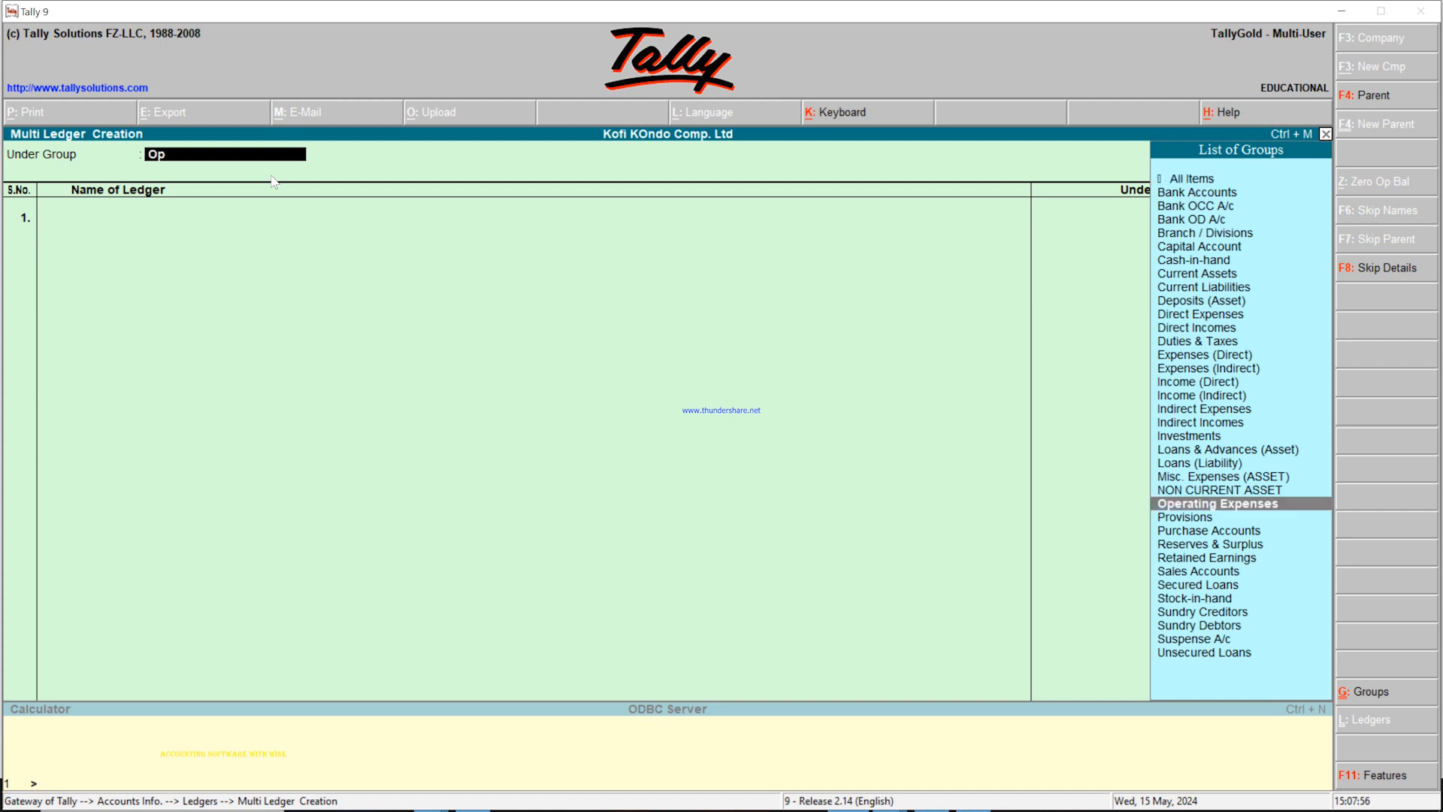
pyautogui.write('era')
pyautogui.click(1200, 505)
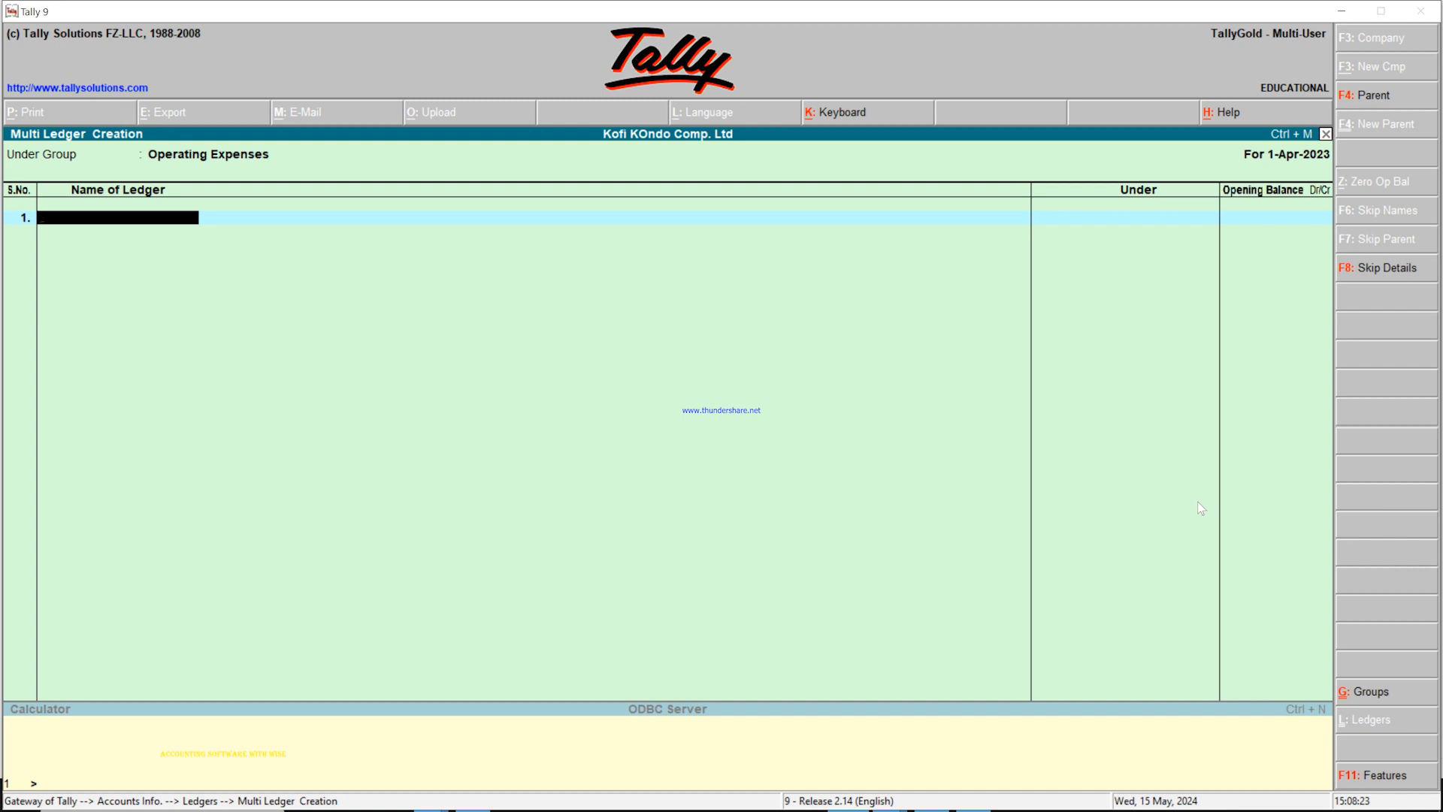
# Check the ledger list on the presentation slide and add Commissions and Fees Expense as the first ledger in Tally, without an opening balance
pyautogui.click(1341, 14)
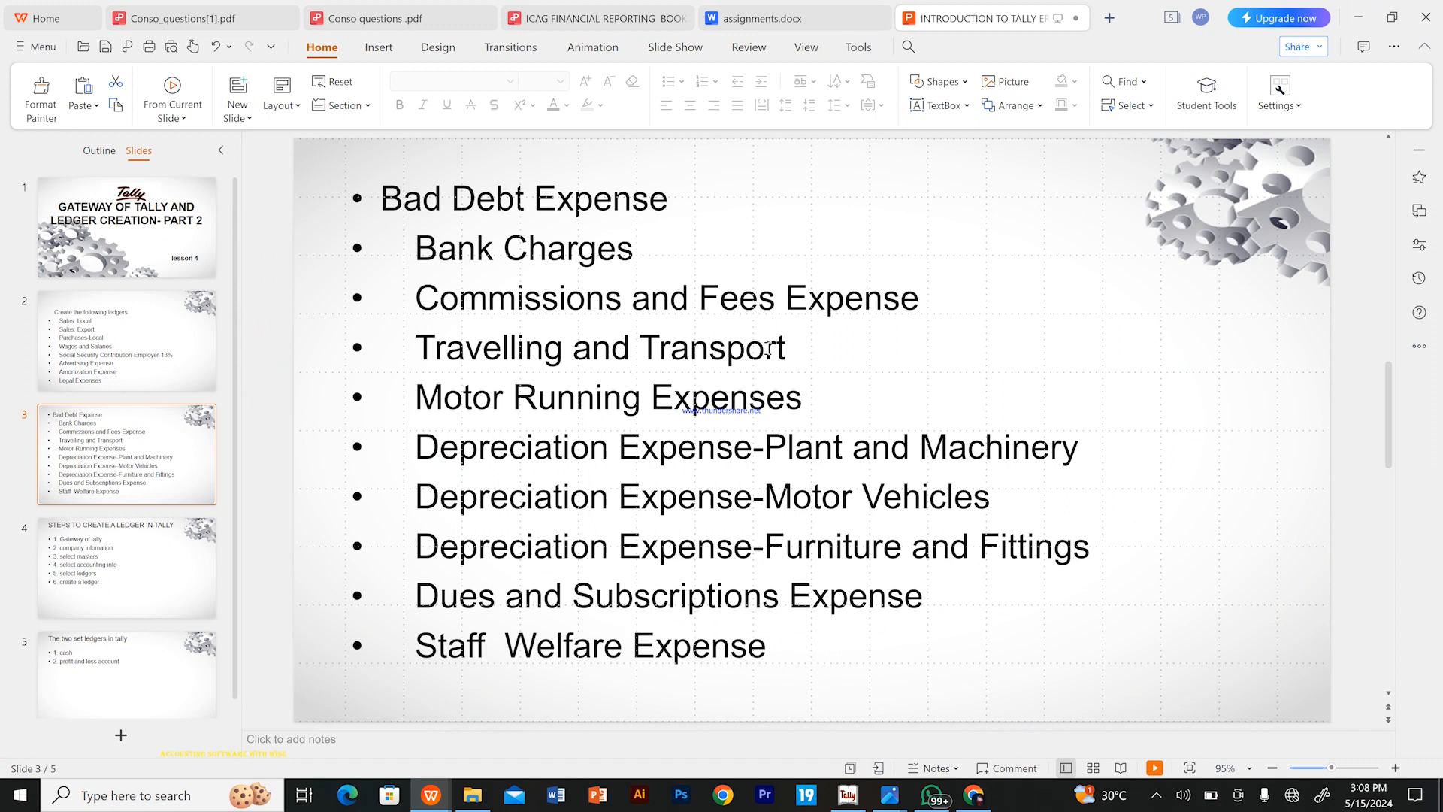
pyautogui.click(842, 795)
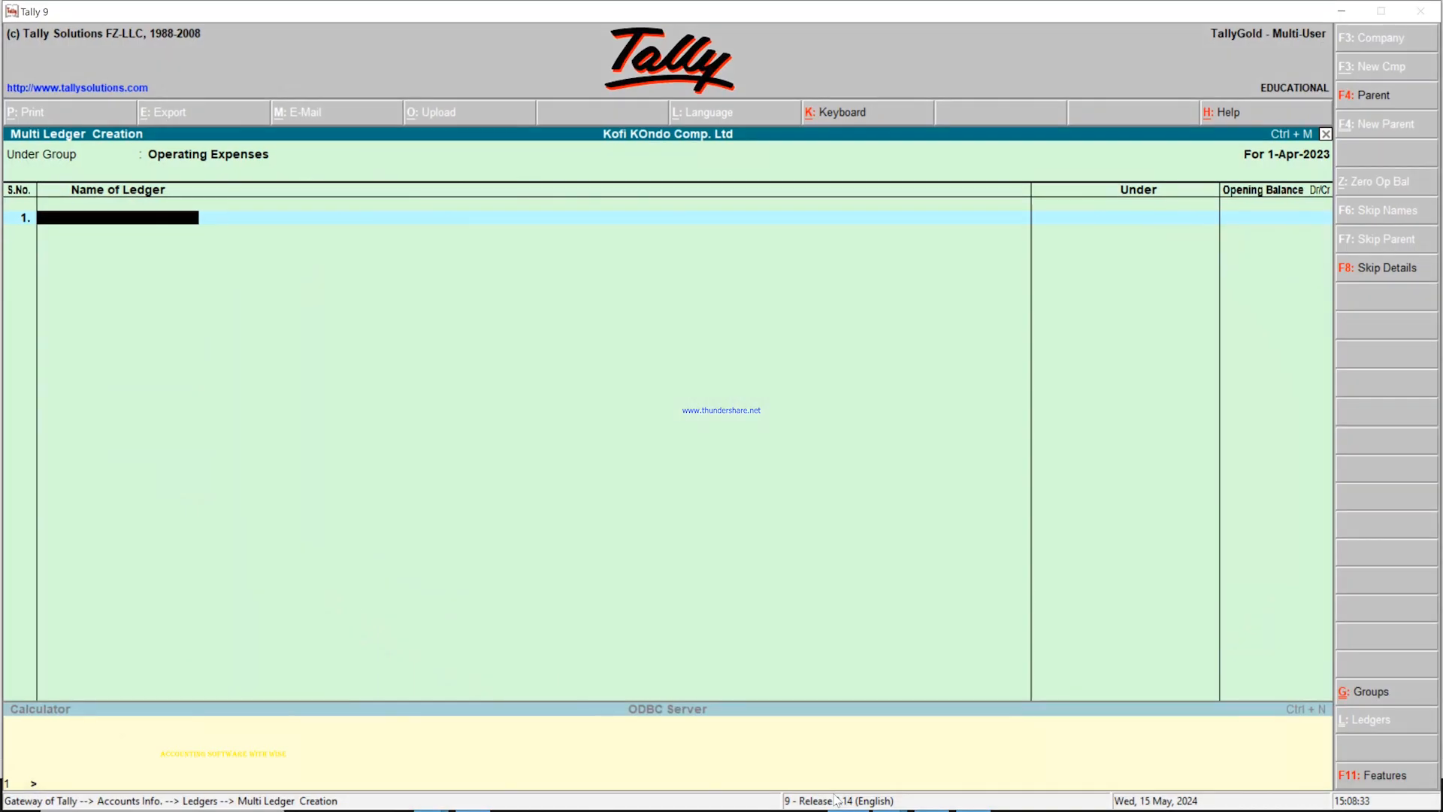
pyautogui.write('Commsi')
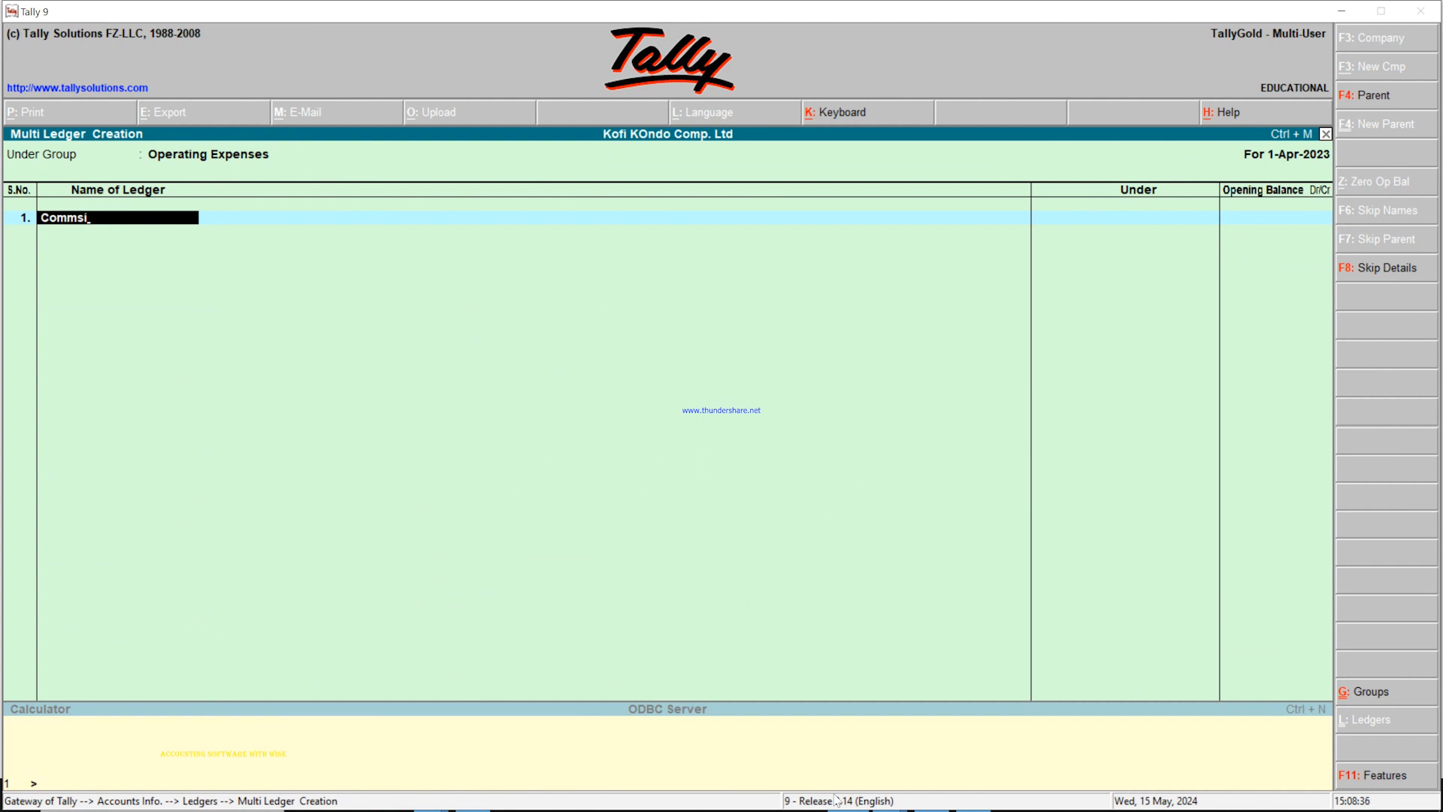
pyautogui.press('BackSpace')
pyautogui.write('ssions and fees expnes')
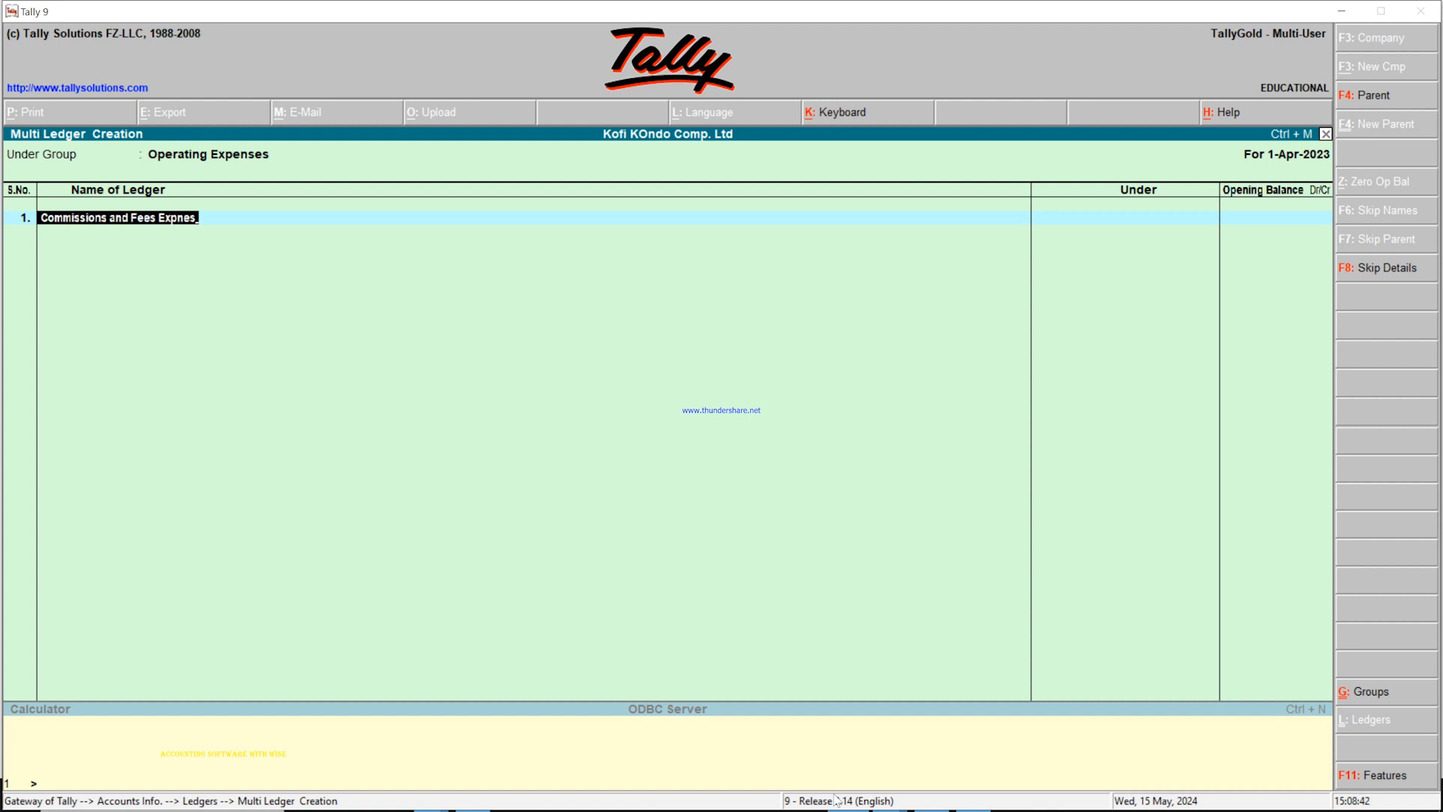
pyautogui.press('BackSpace')
pyautogui.press('BackSpace')
pyautogui.press('BackSpace')
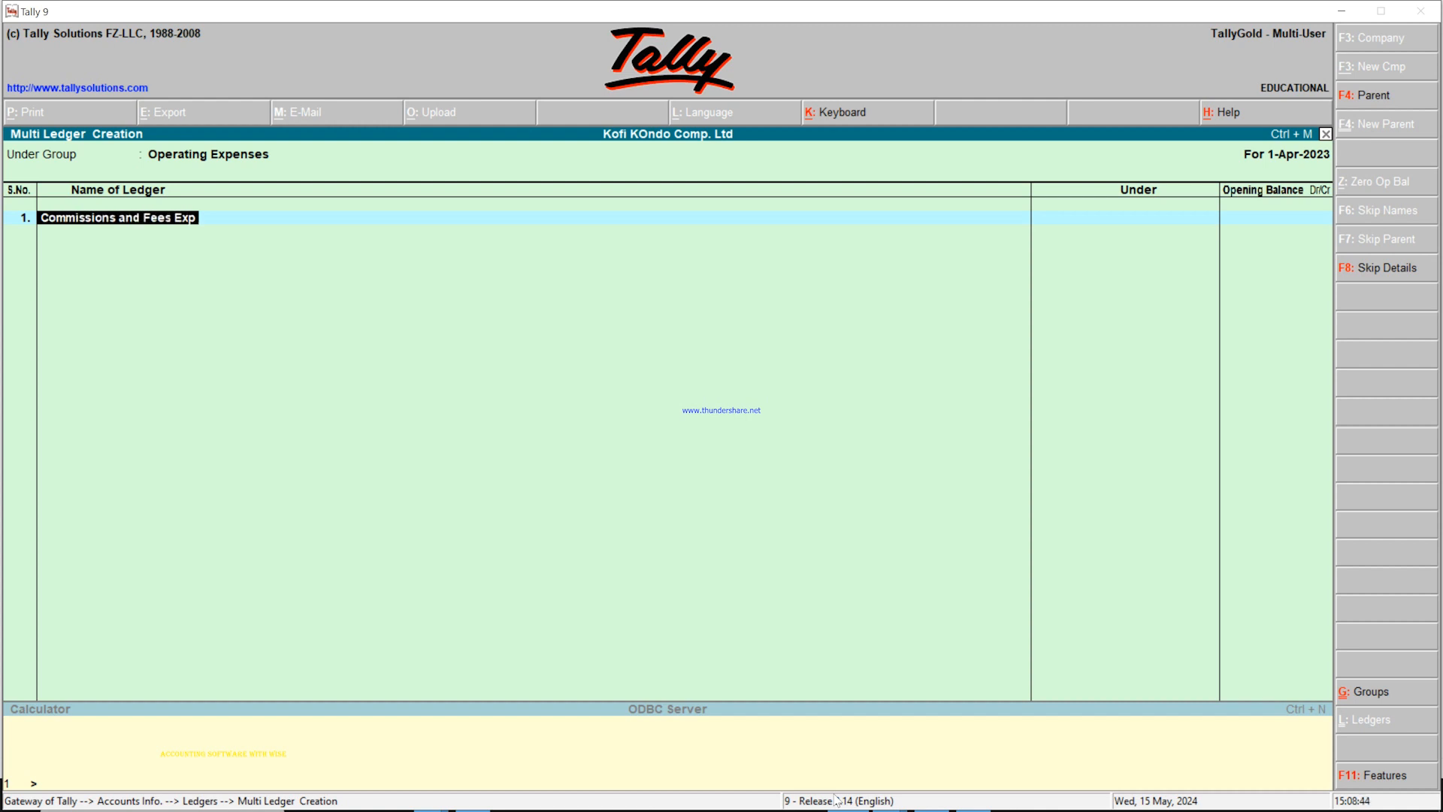
pyautogui.write('ense')
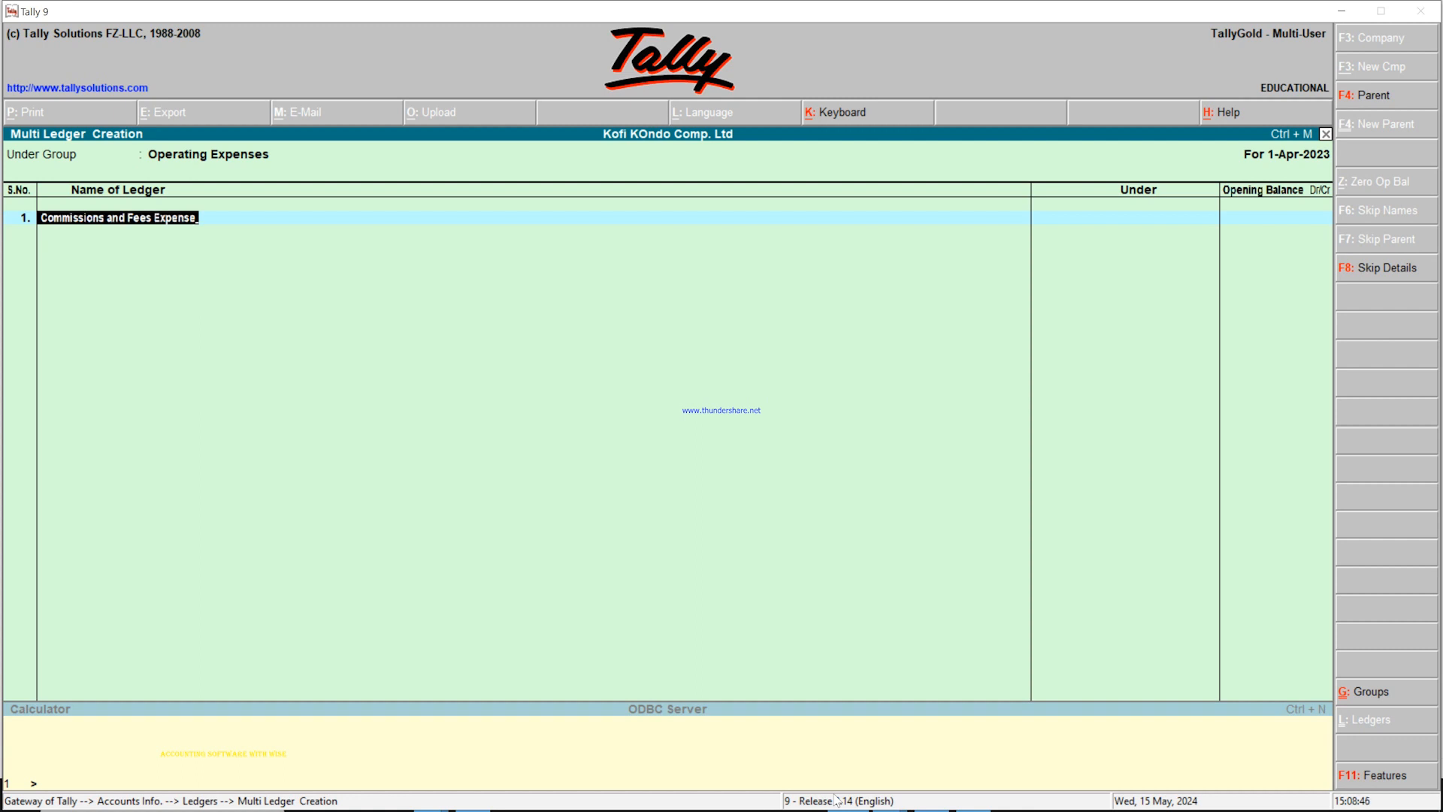
pyautogui.press('Return')
pyautogui.press('Return')
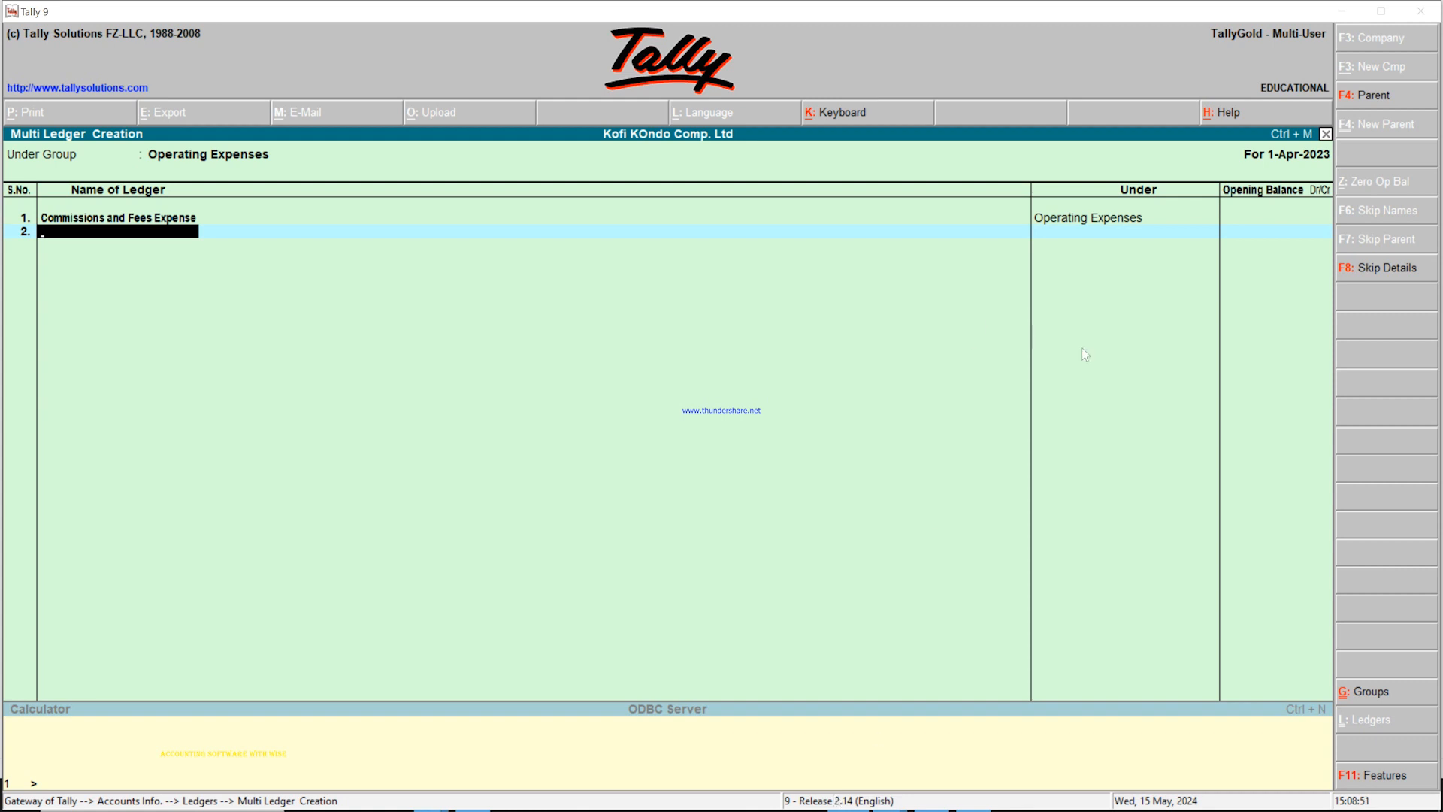
# Consult the slide's ledger list again and add Travelling and Transport Expense as the second ledger in Tally, without an opening balance
pyautogui.click(1341, 12)
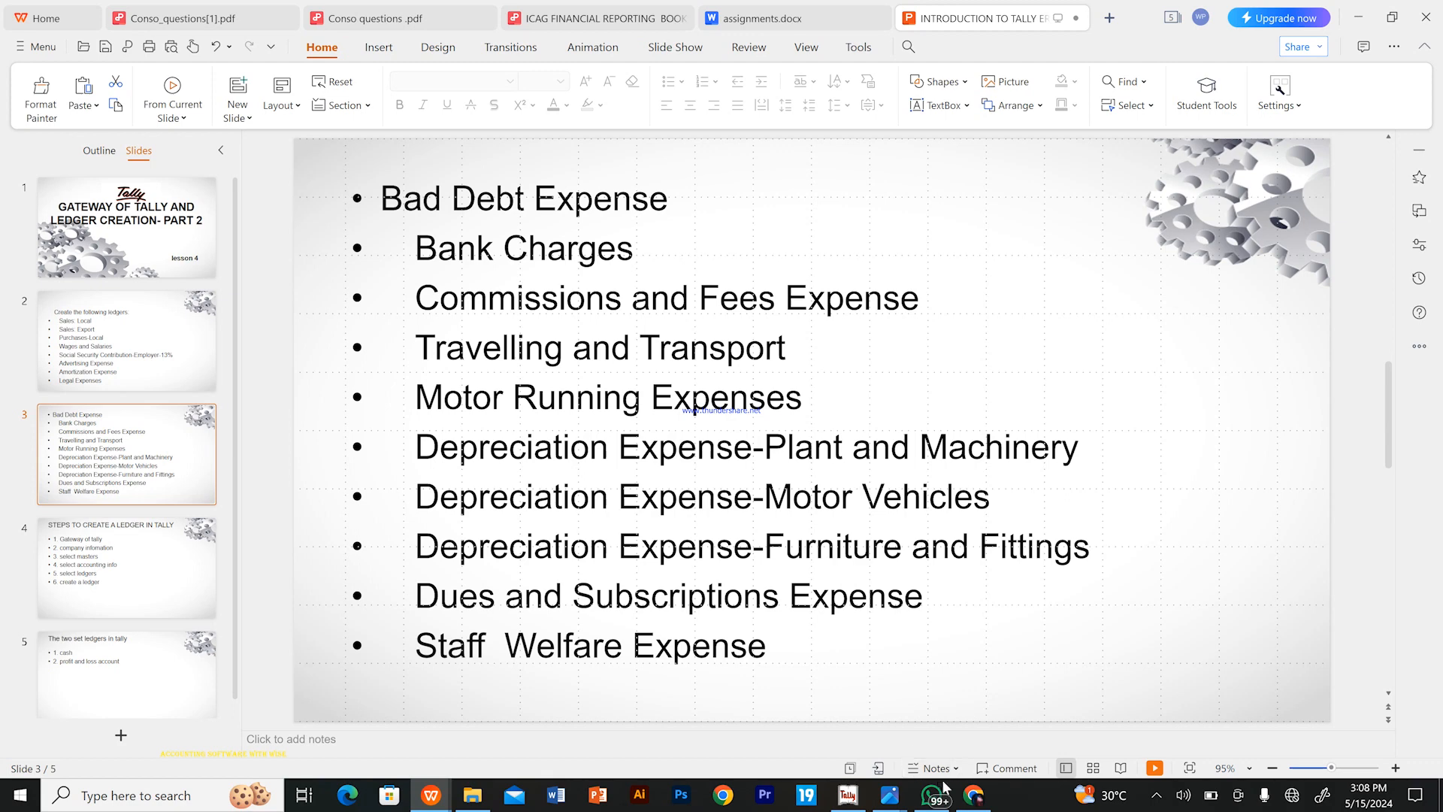
pyautogui.click(848, 795)
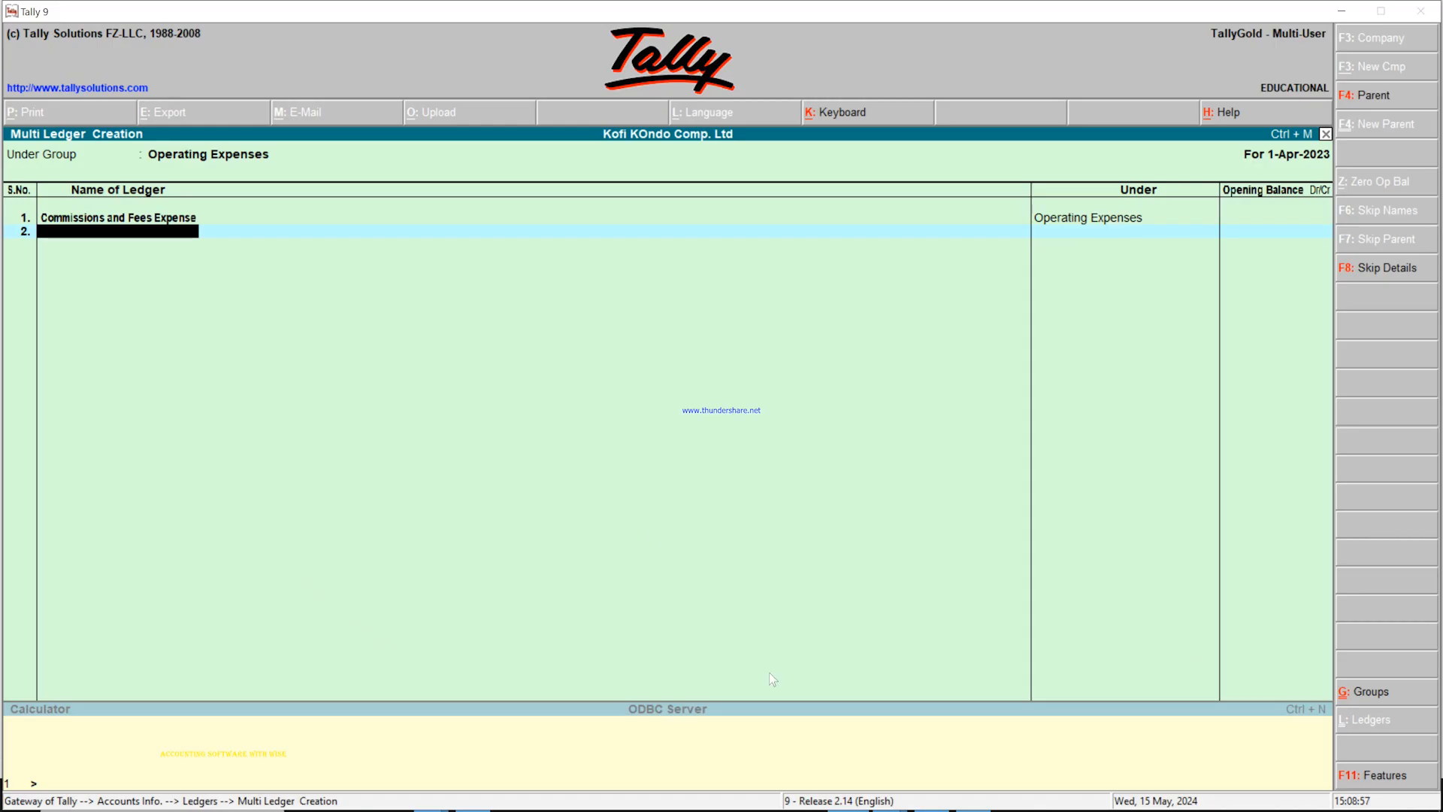
pyautogui.write('Trac')
pyautogui.press('BackSpace')
pyautogui.write('velling and transport')
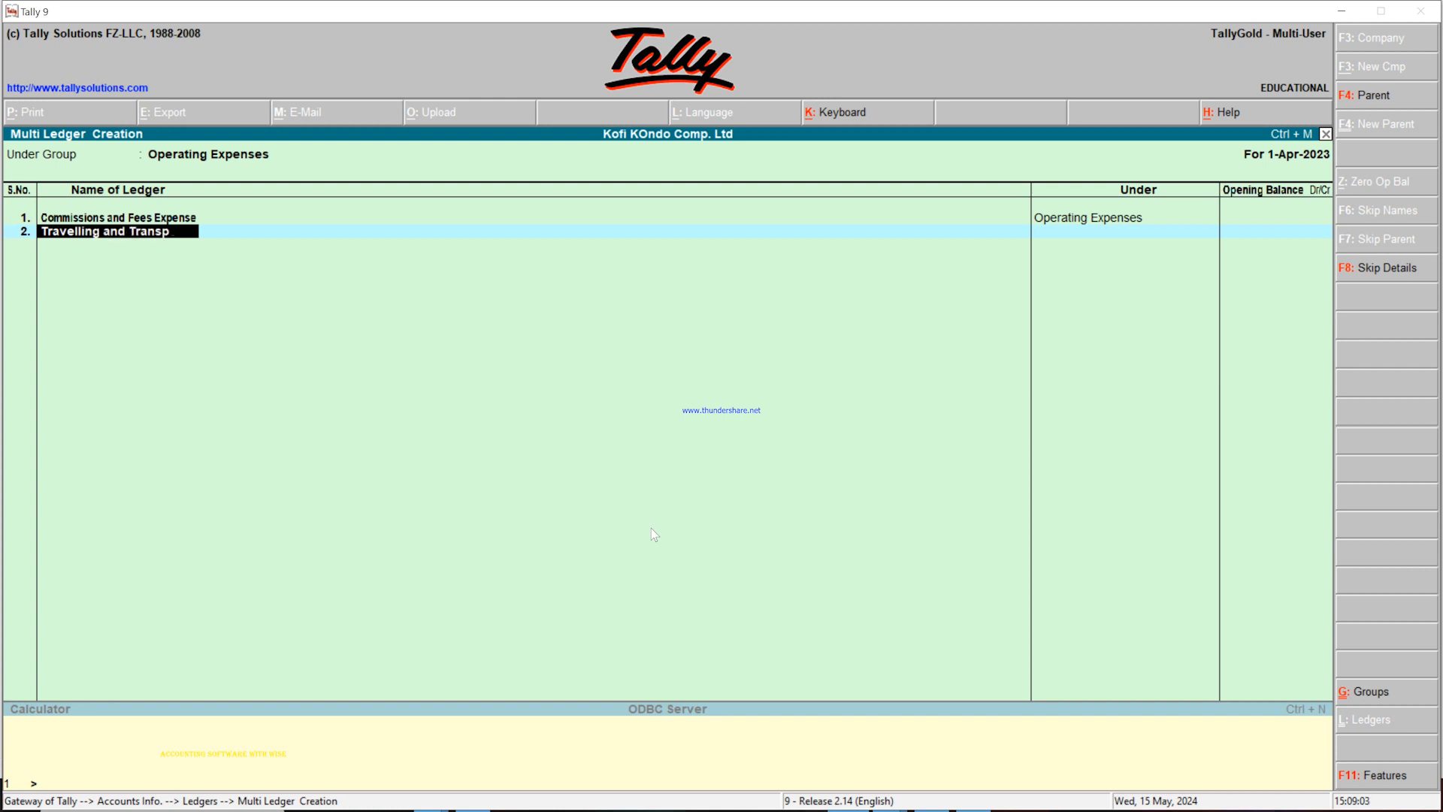
pyautogui.write(' Expense')
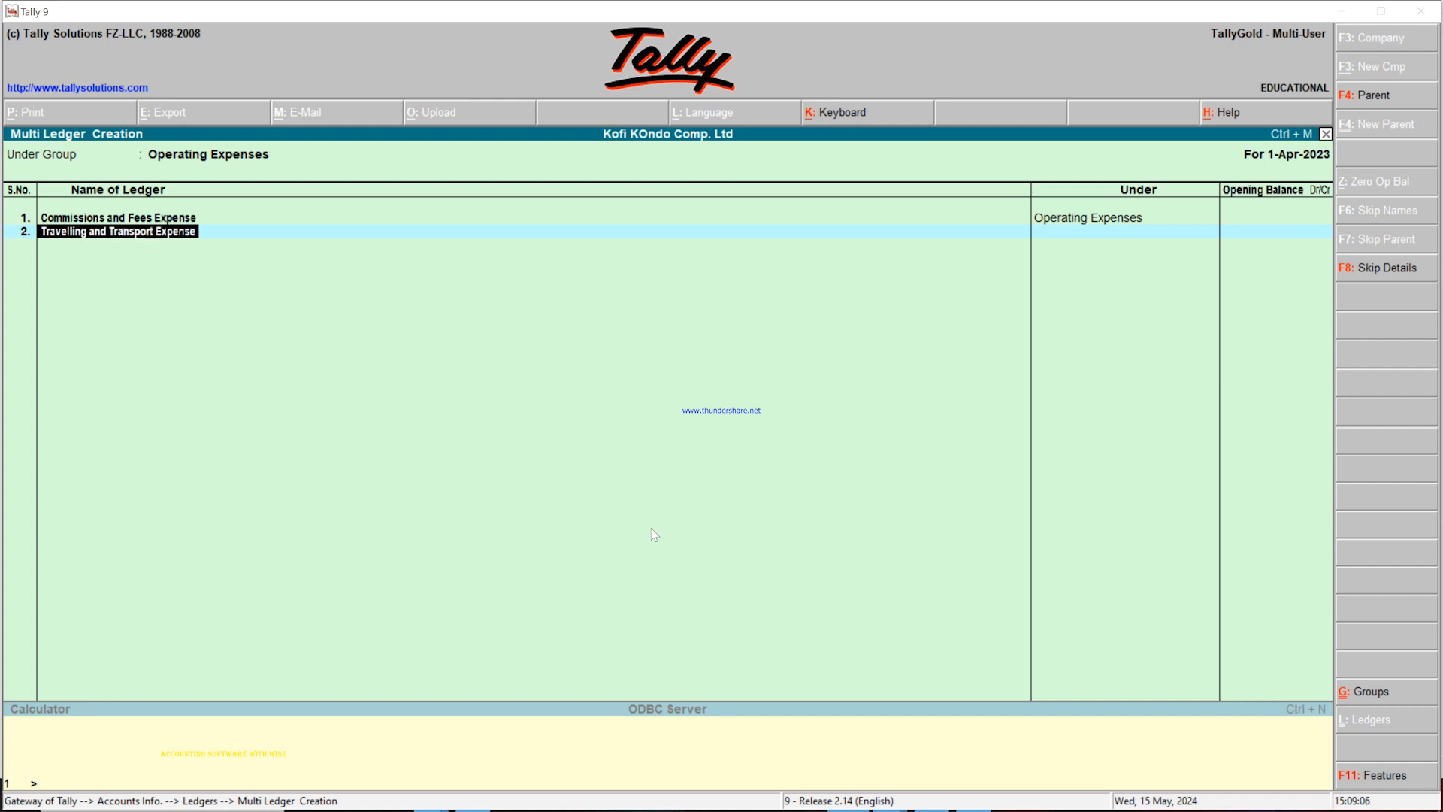
pyautogui.press('Return')
pyautogui.press('Return')
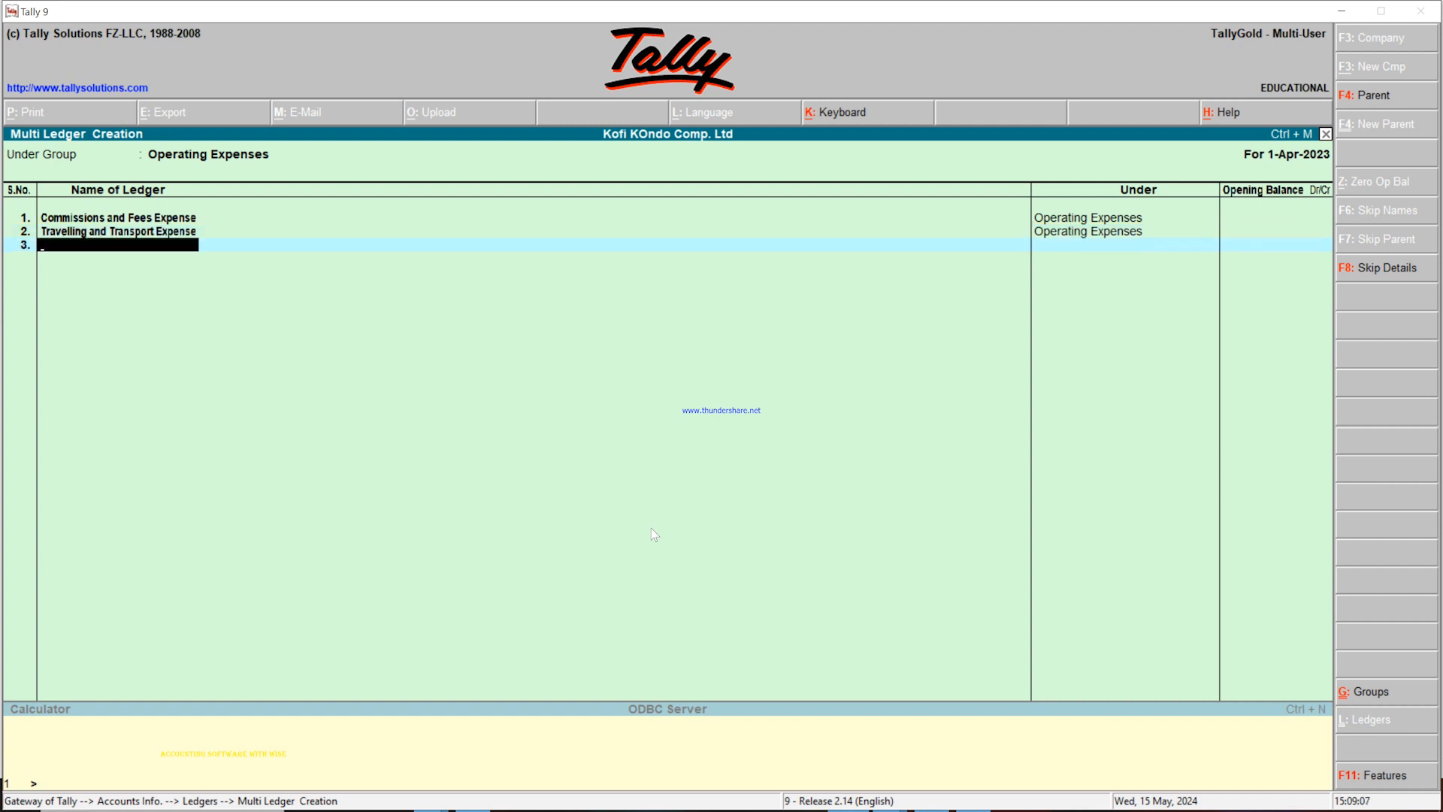
# Add Motor Running Expense as the third ledger without an opening balance and save the set of ledgers
pyautogui.write('Motor Running Expense')
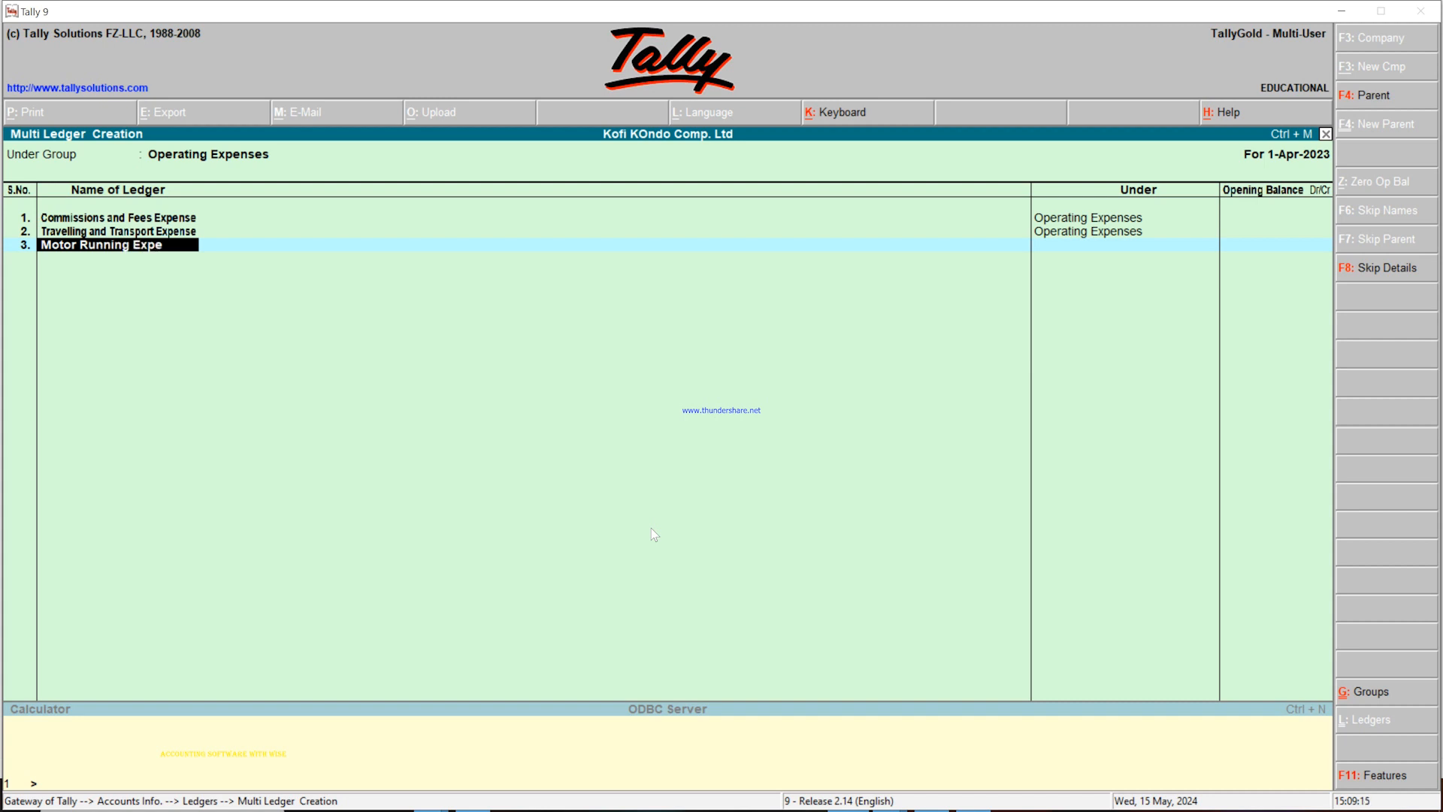
pyautogui.press('Return')
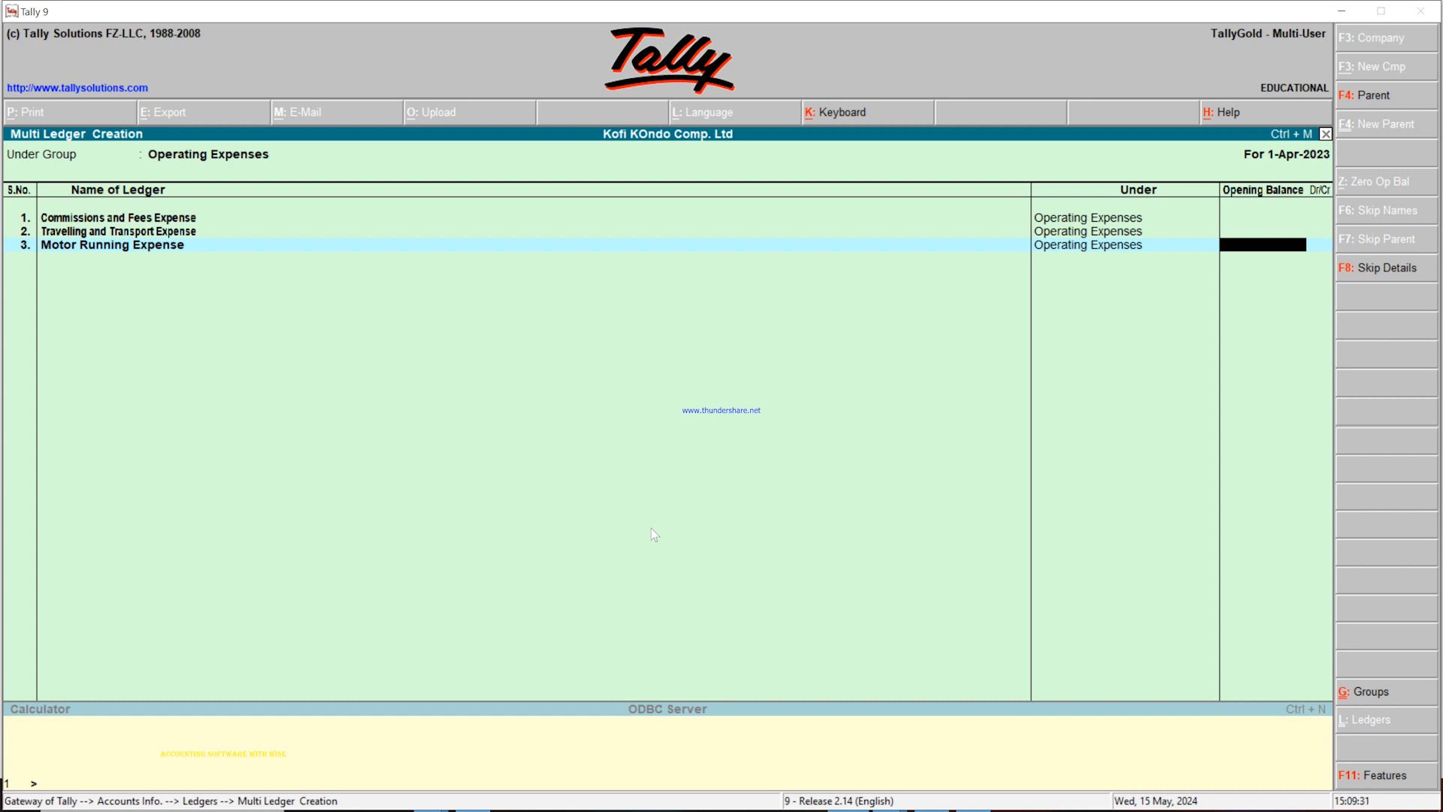
pyautogui.press('Return')
pyautogui.press('Return')
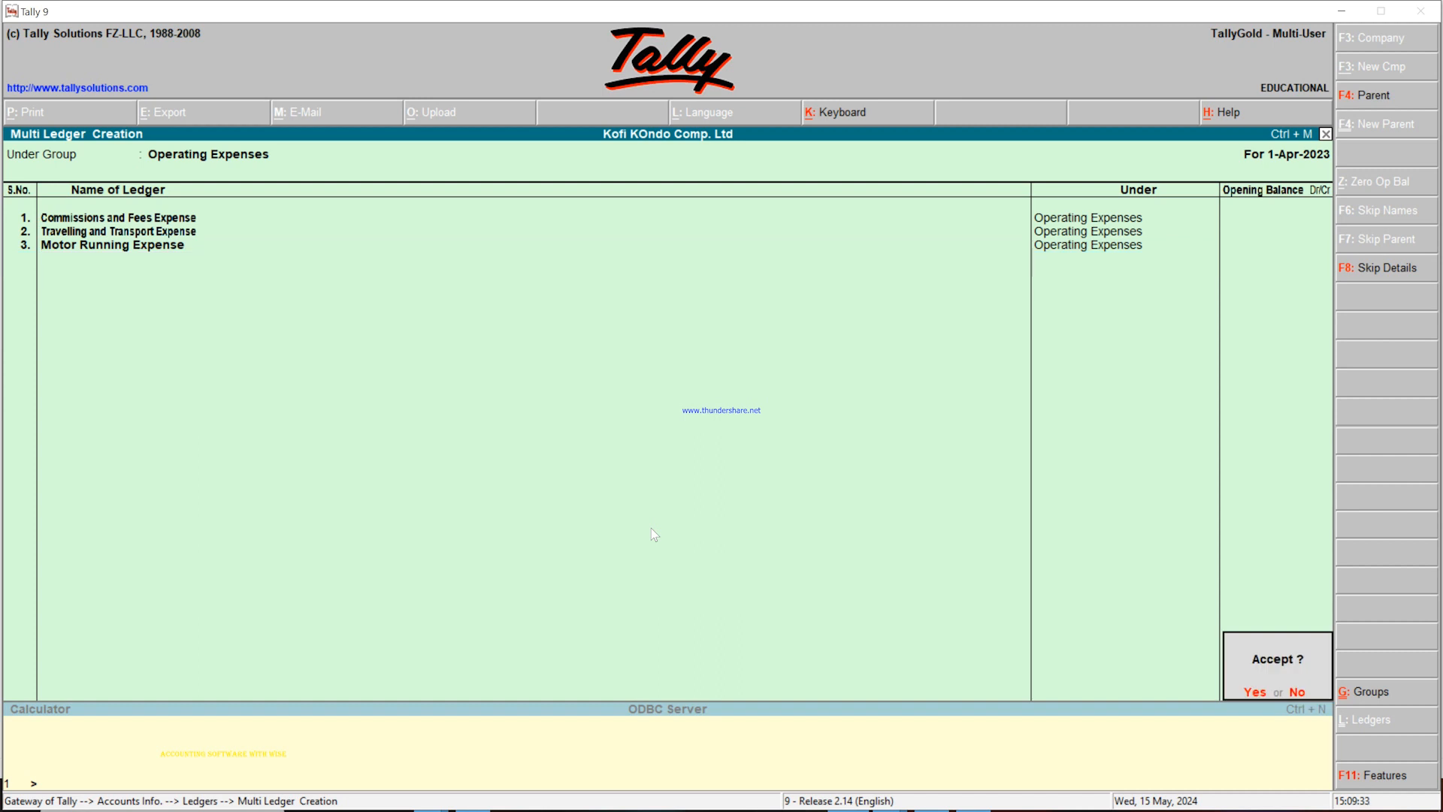
pyautogui.press('Return')
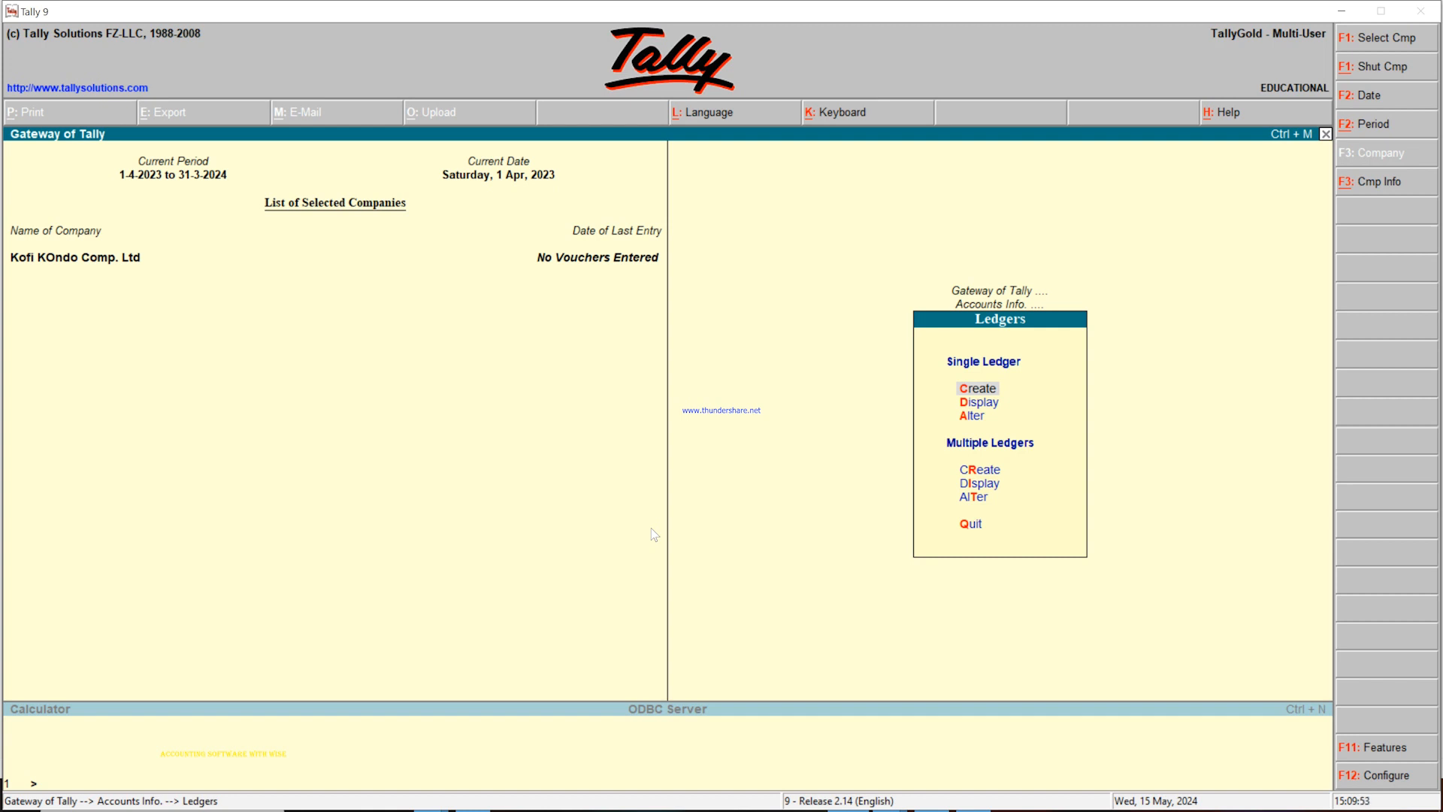
# Review the depreciation ledgers on the slide, and in Tally start a new single group named Accumulated Depreciation without an alias
pyautogui.click(1340, 11)
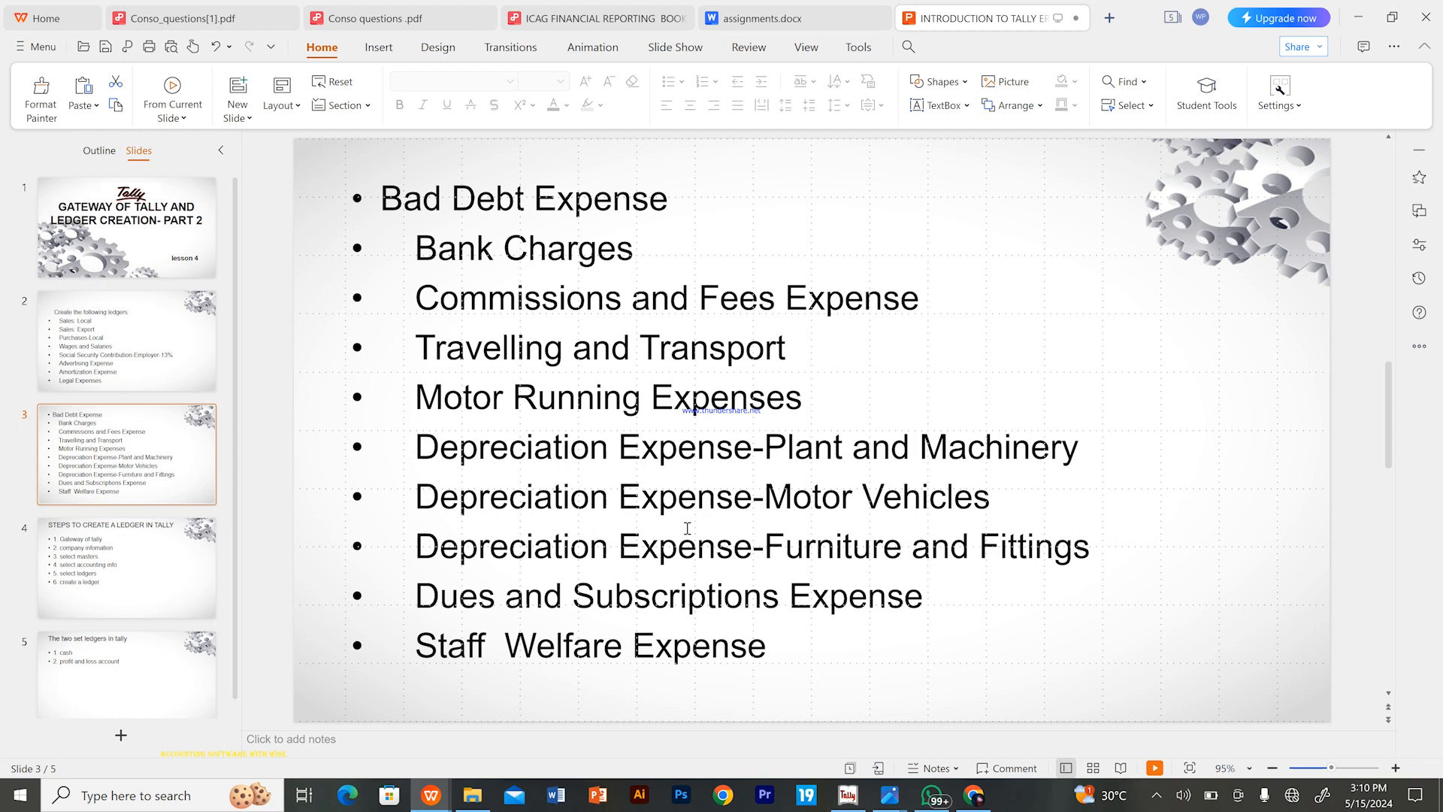
pyautogui.click(840, 807)
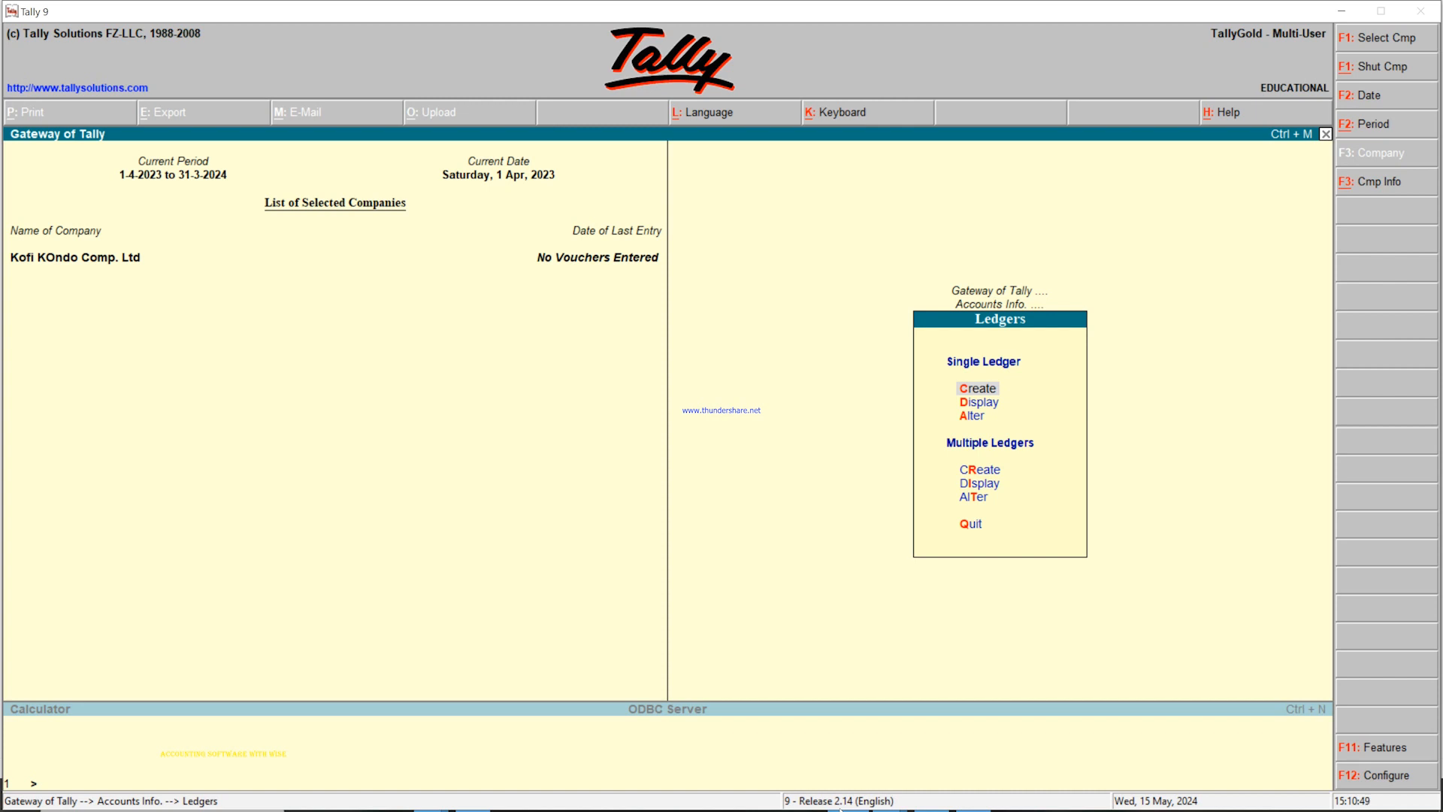
pyautogui.press('Escape')
pyautogui.press('Escape')
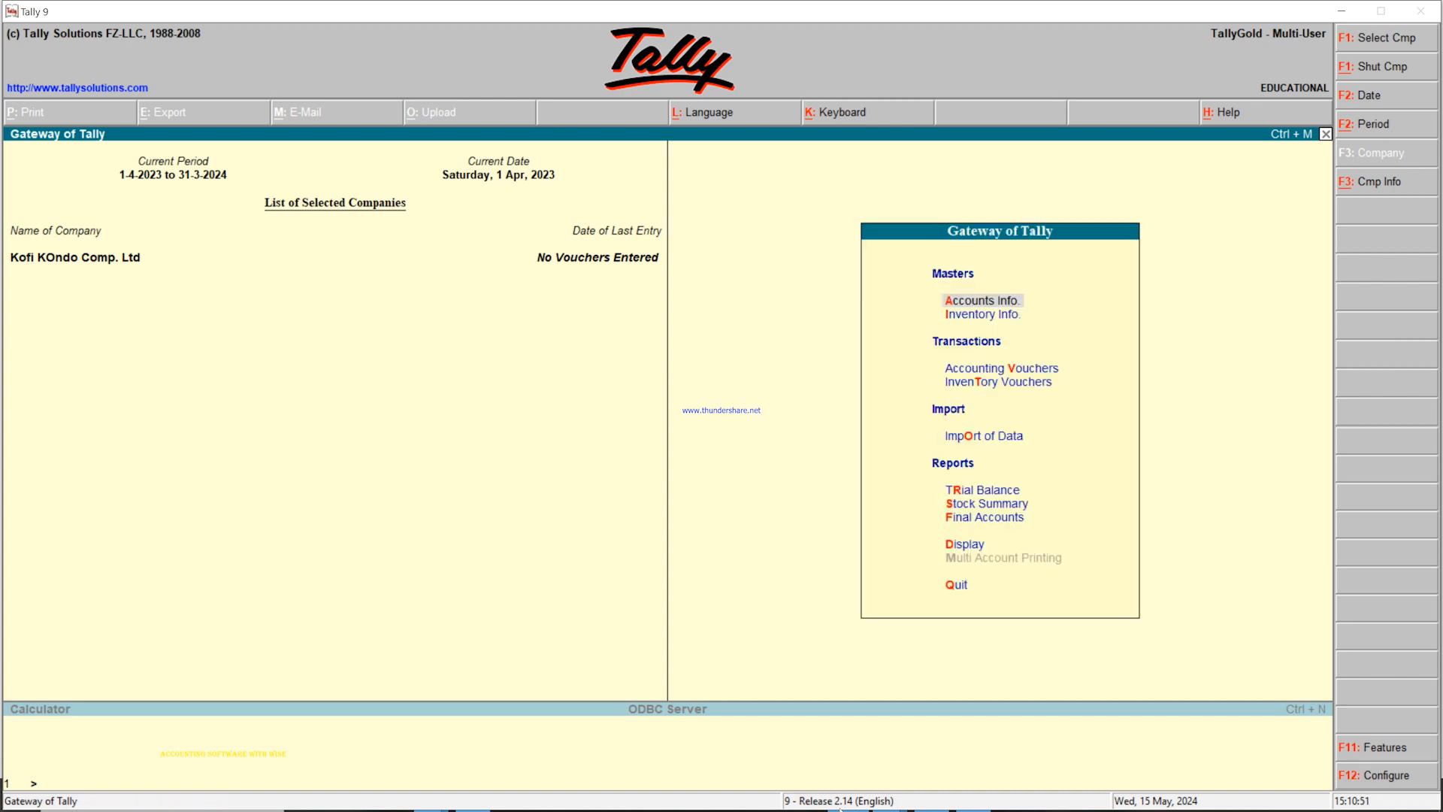
pyautogui.click(983, 304)
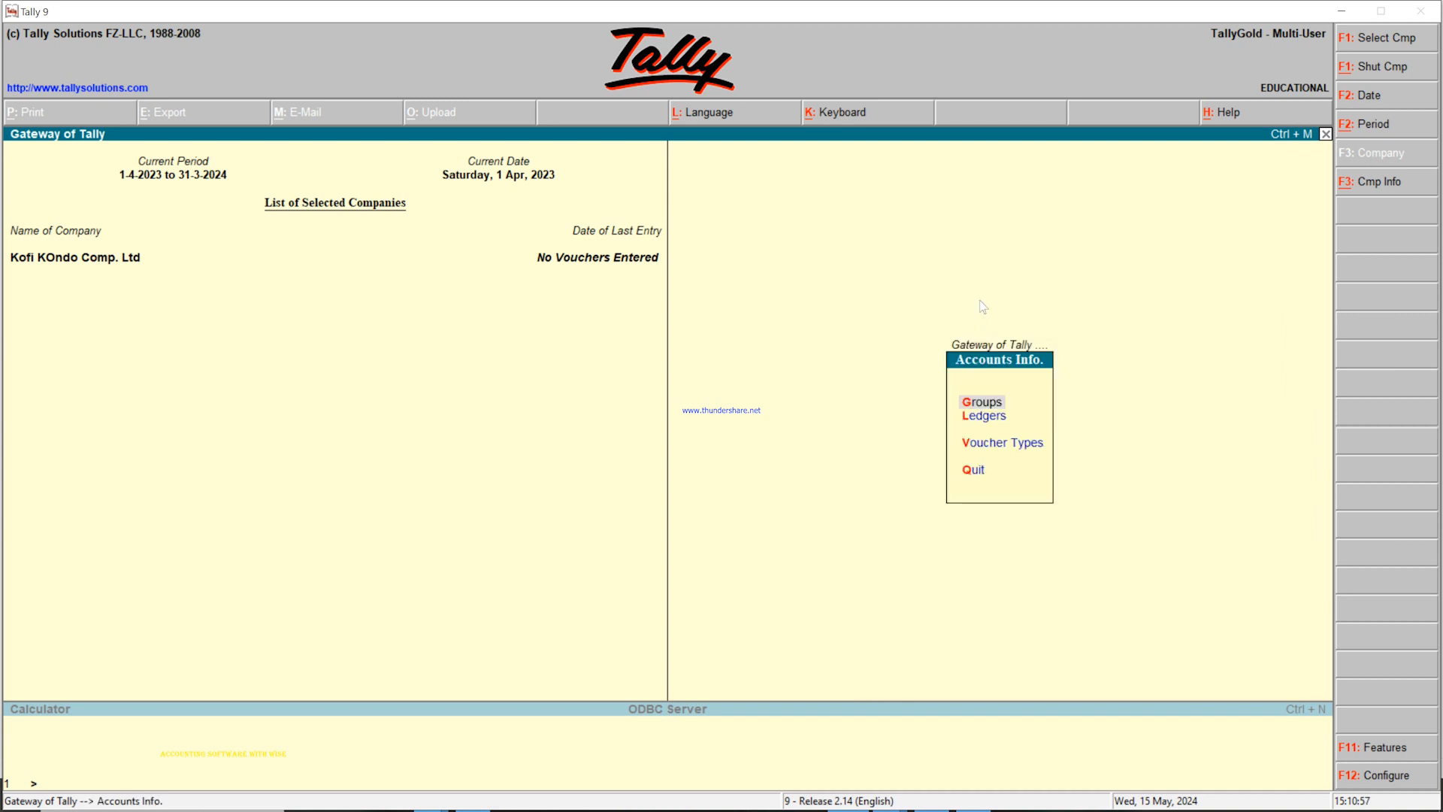
pyautogui.click(979, 407)
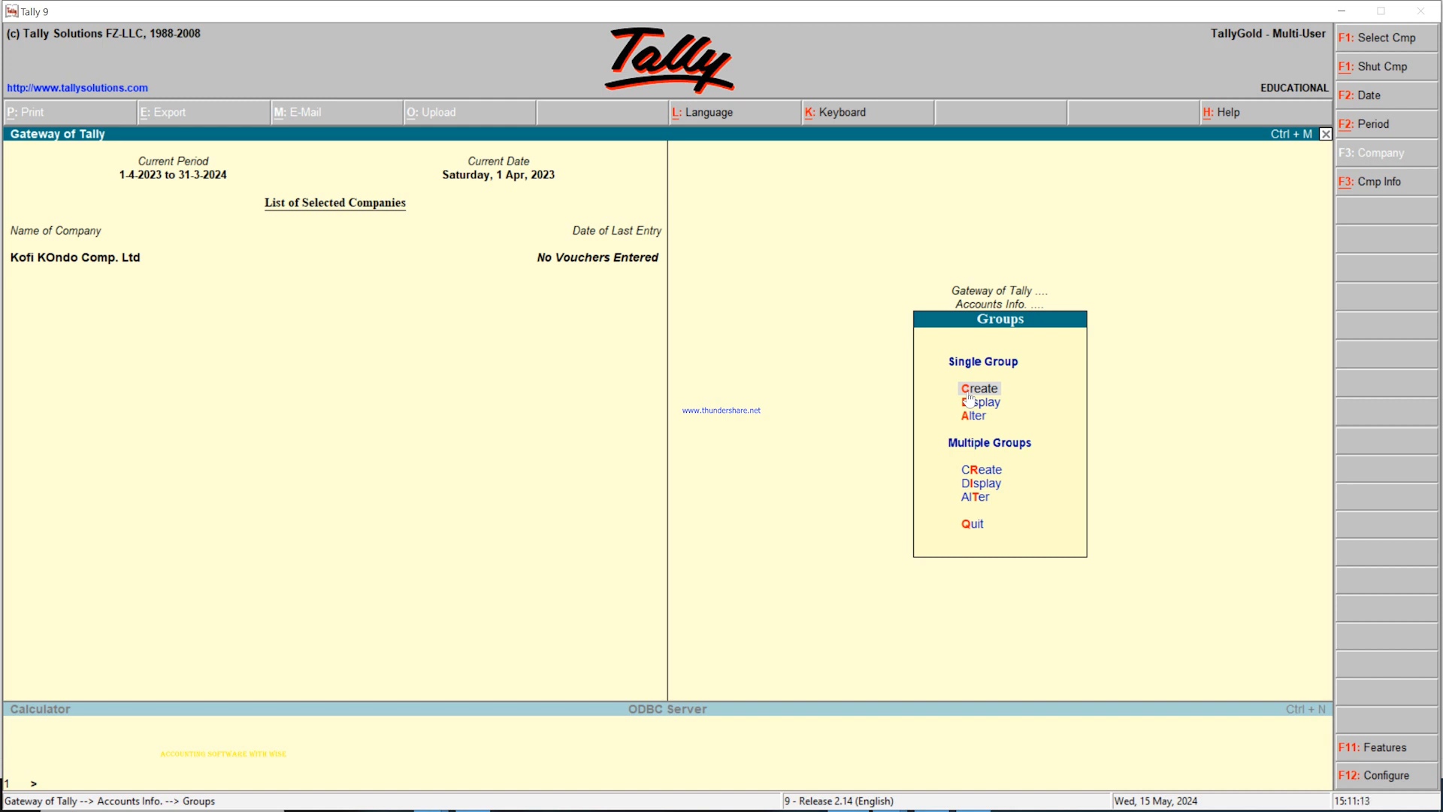
pyautogui.click(970, 397)
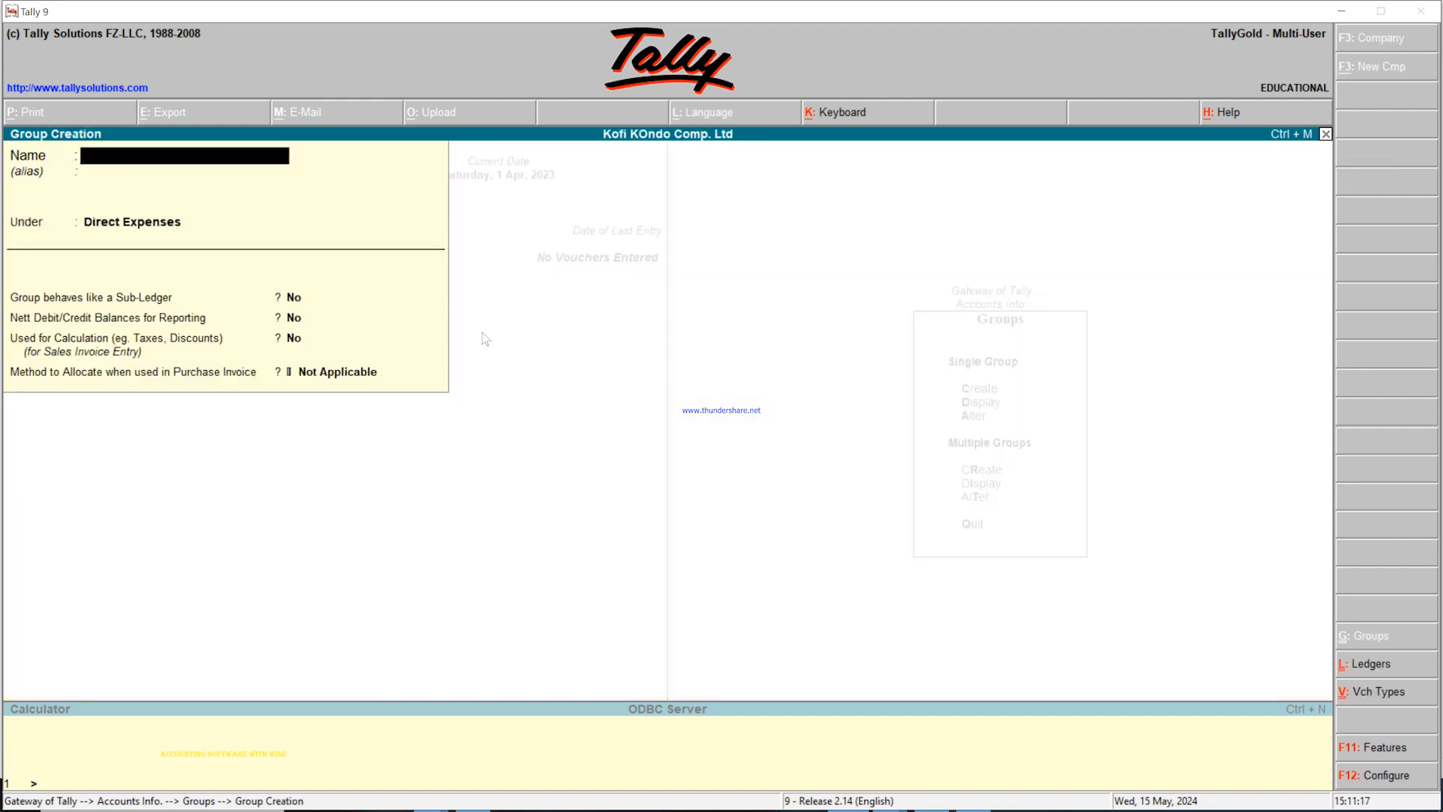
pyautogui.write('Accumulated Depreciatio')
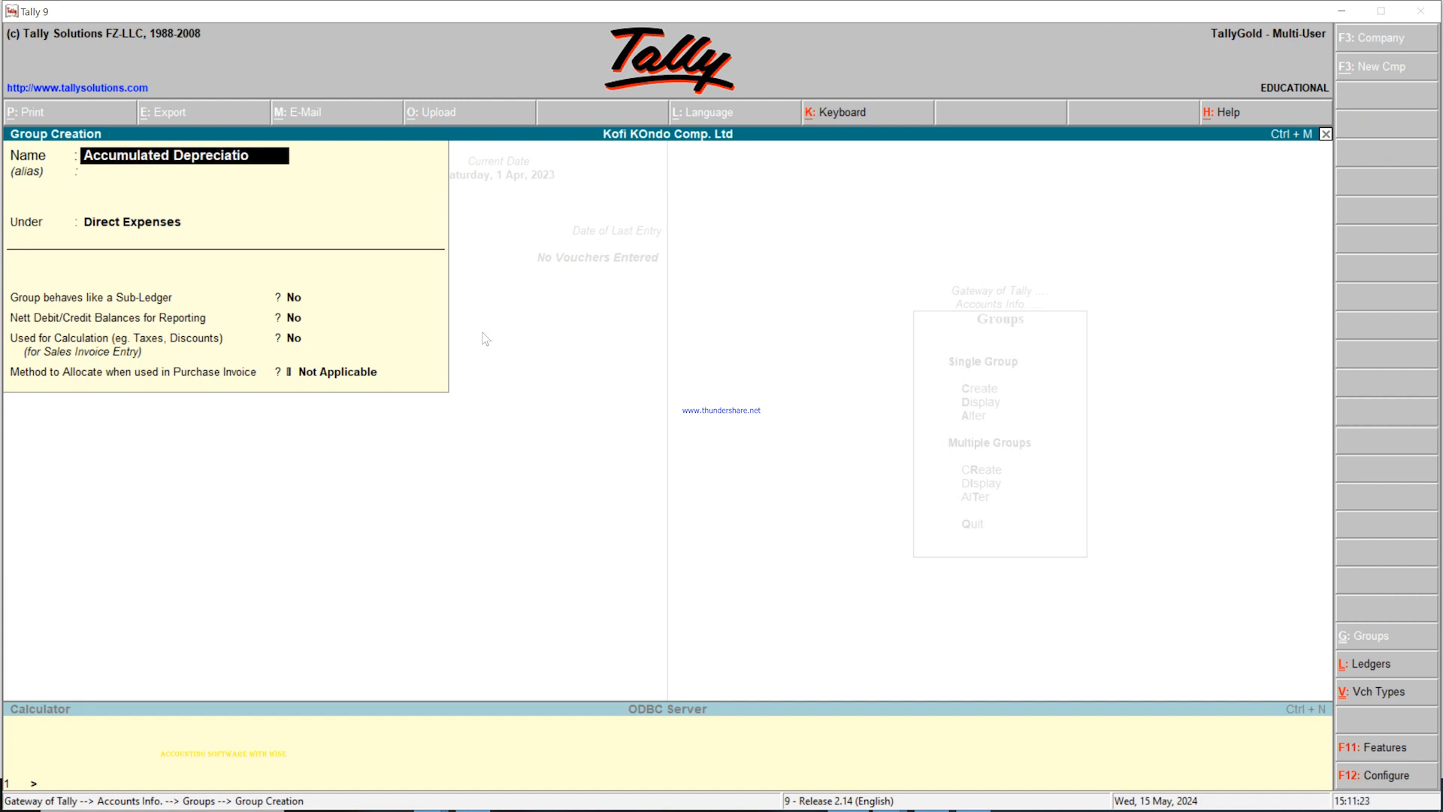
pyautogui.write('n')
pyautogui.press('Return')
pyautogui.press('Return')
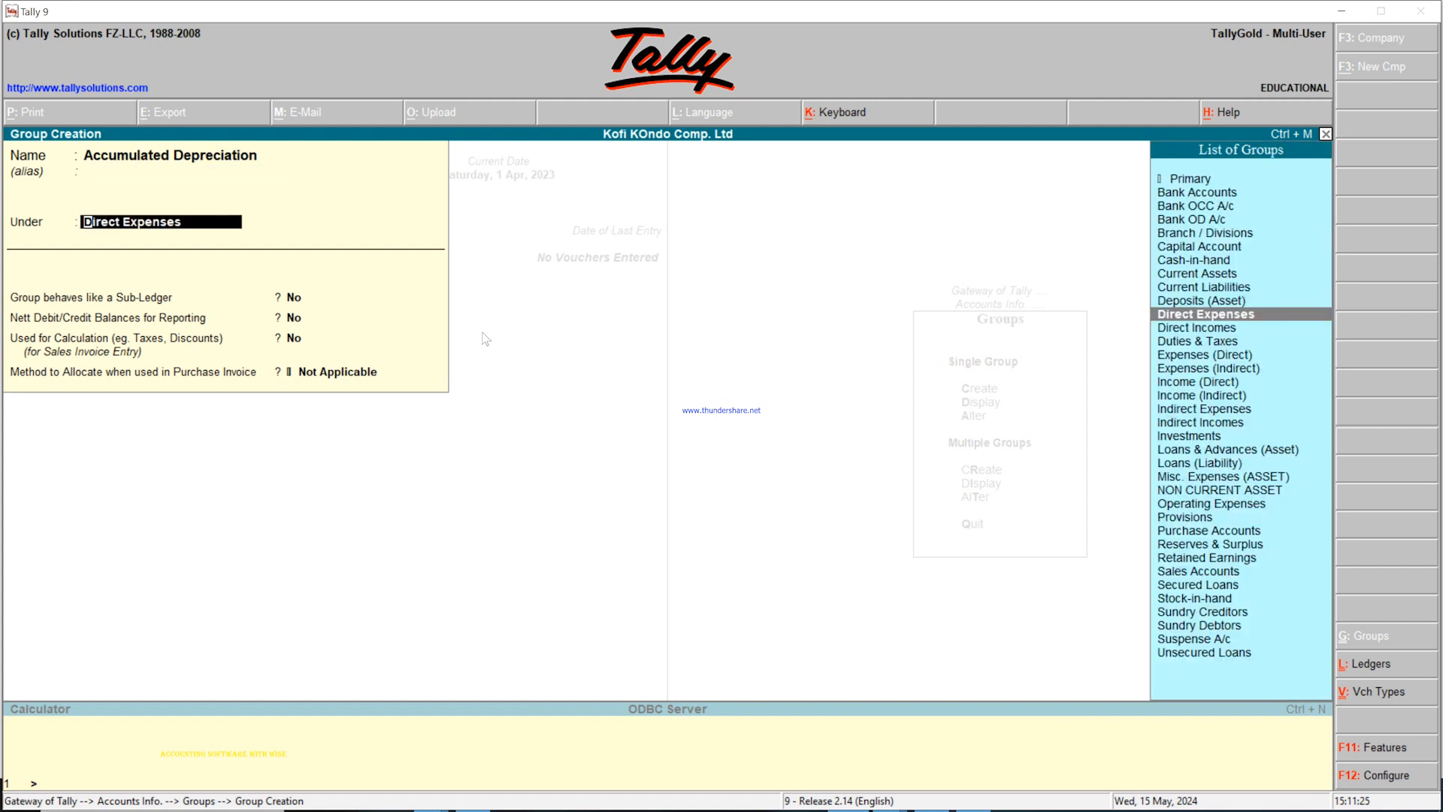
# Place the new group under NON CURRENT ASSET, keep its other options at their defaults, save it and leave group creation
pyautogui.write('No')
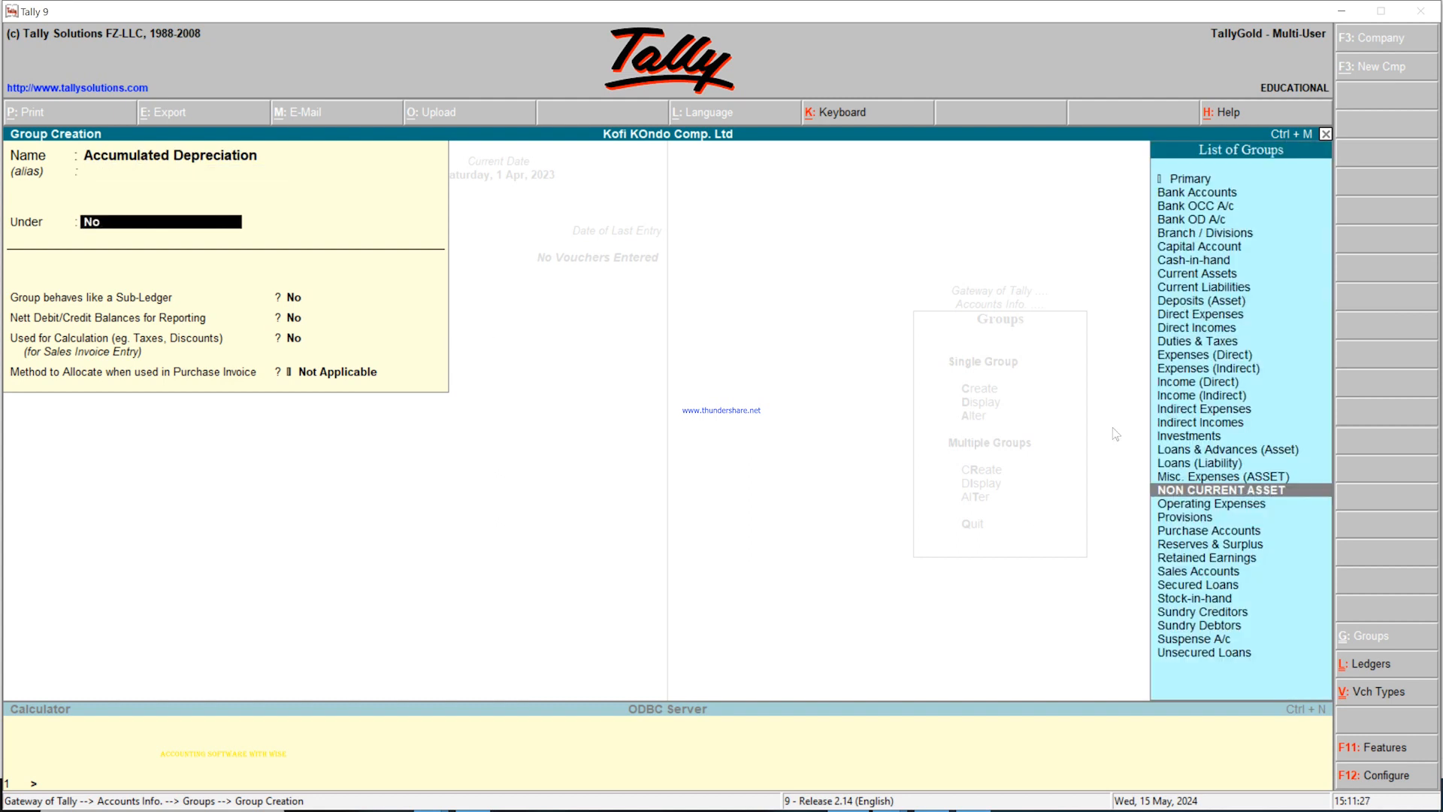
pyautogui.press('Return')
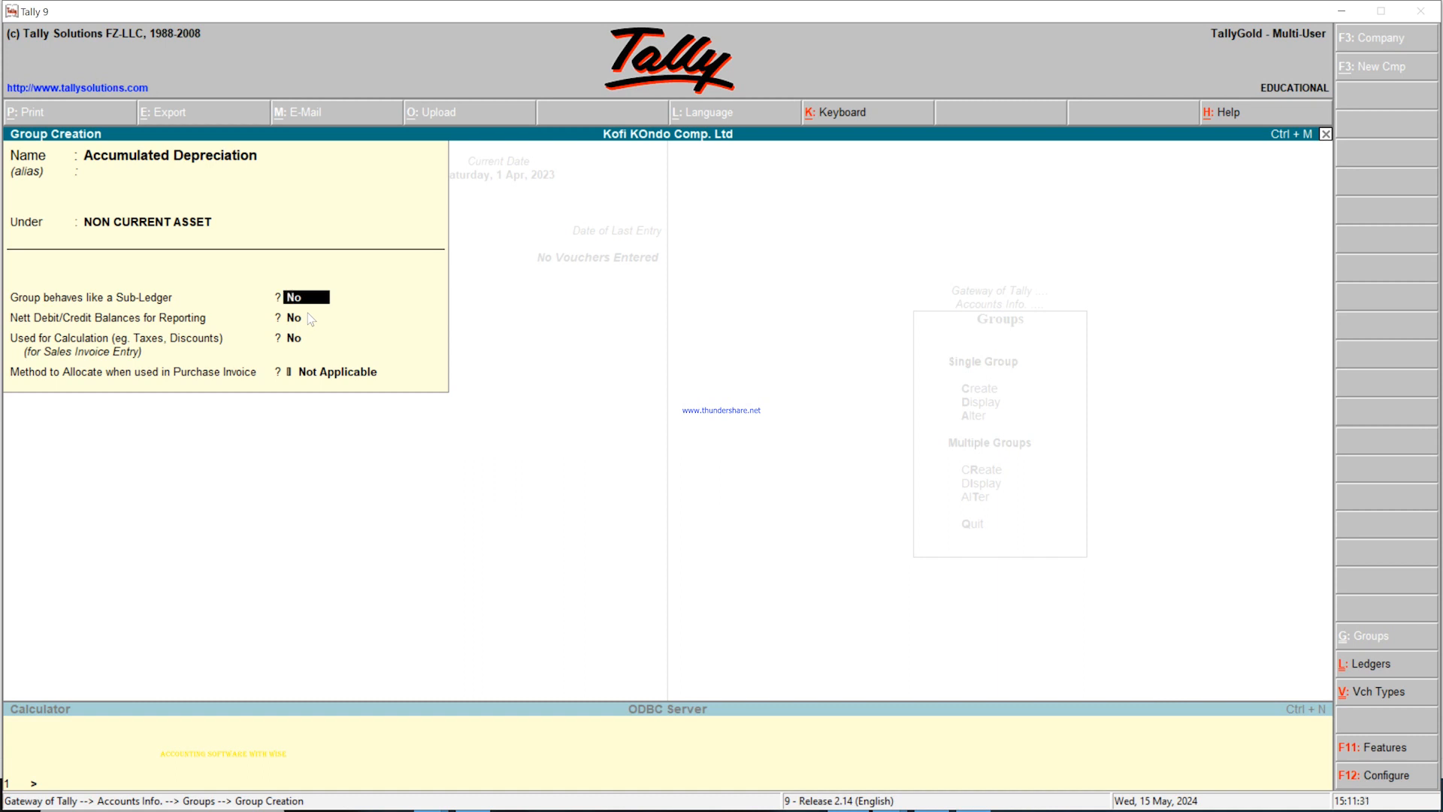
pyautogui.press('Return')
pyautogui.press('Return')
pyautogui.press('Return')
pyautogui.press('Return')
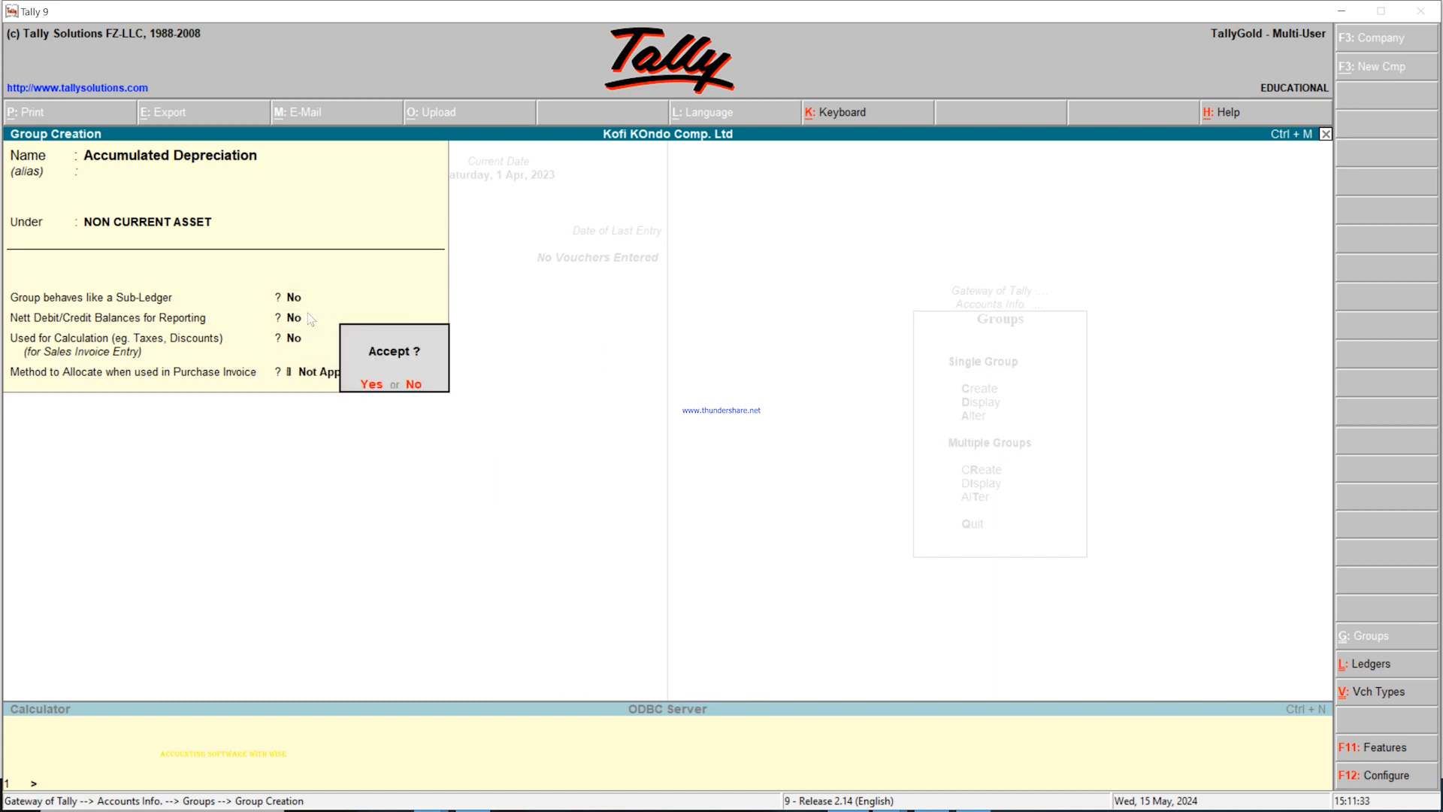
pyautogui.press('Return')
pyautogui.press('Escape')
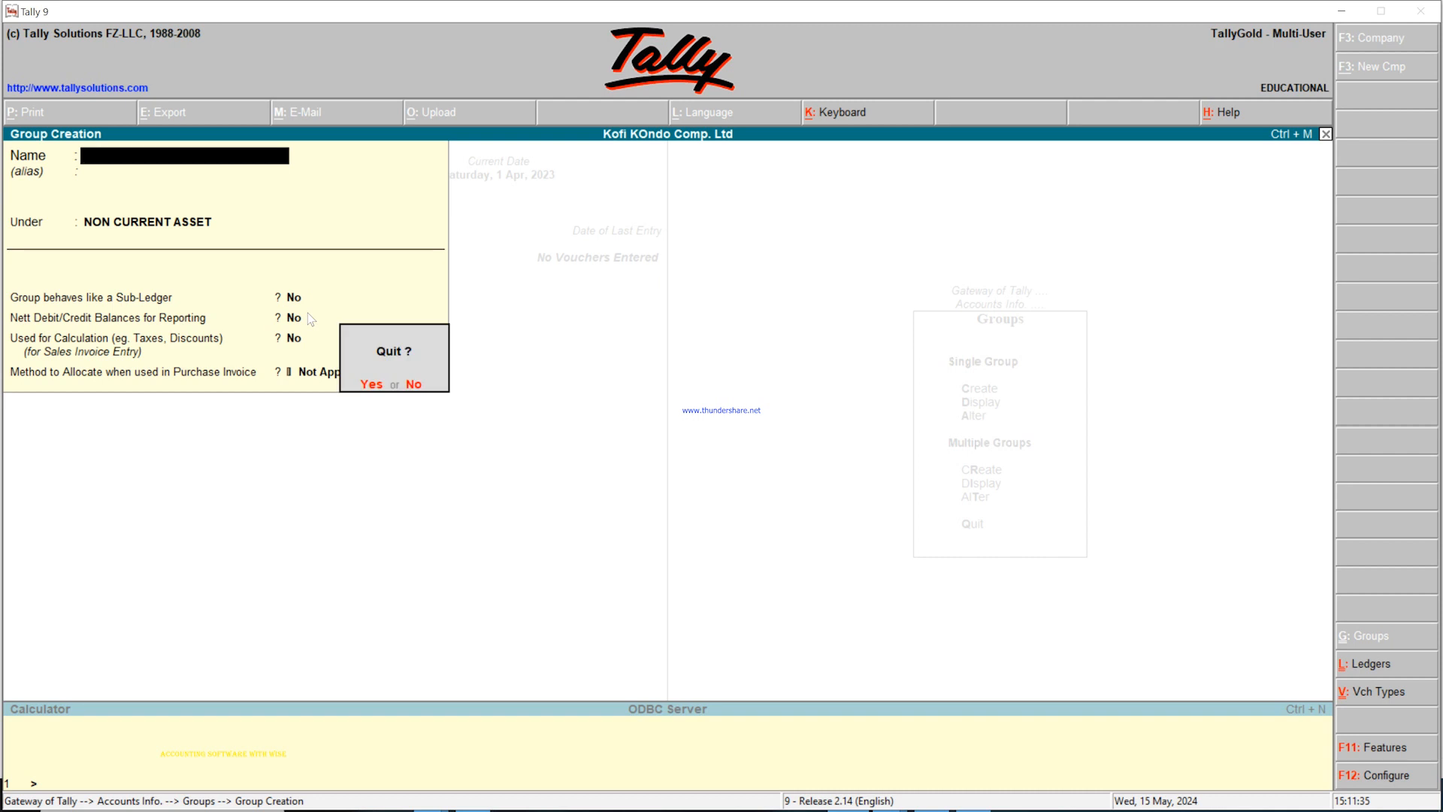
pyautogui.press('Return')
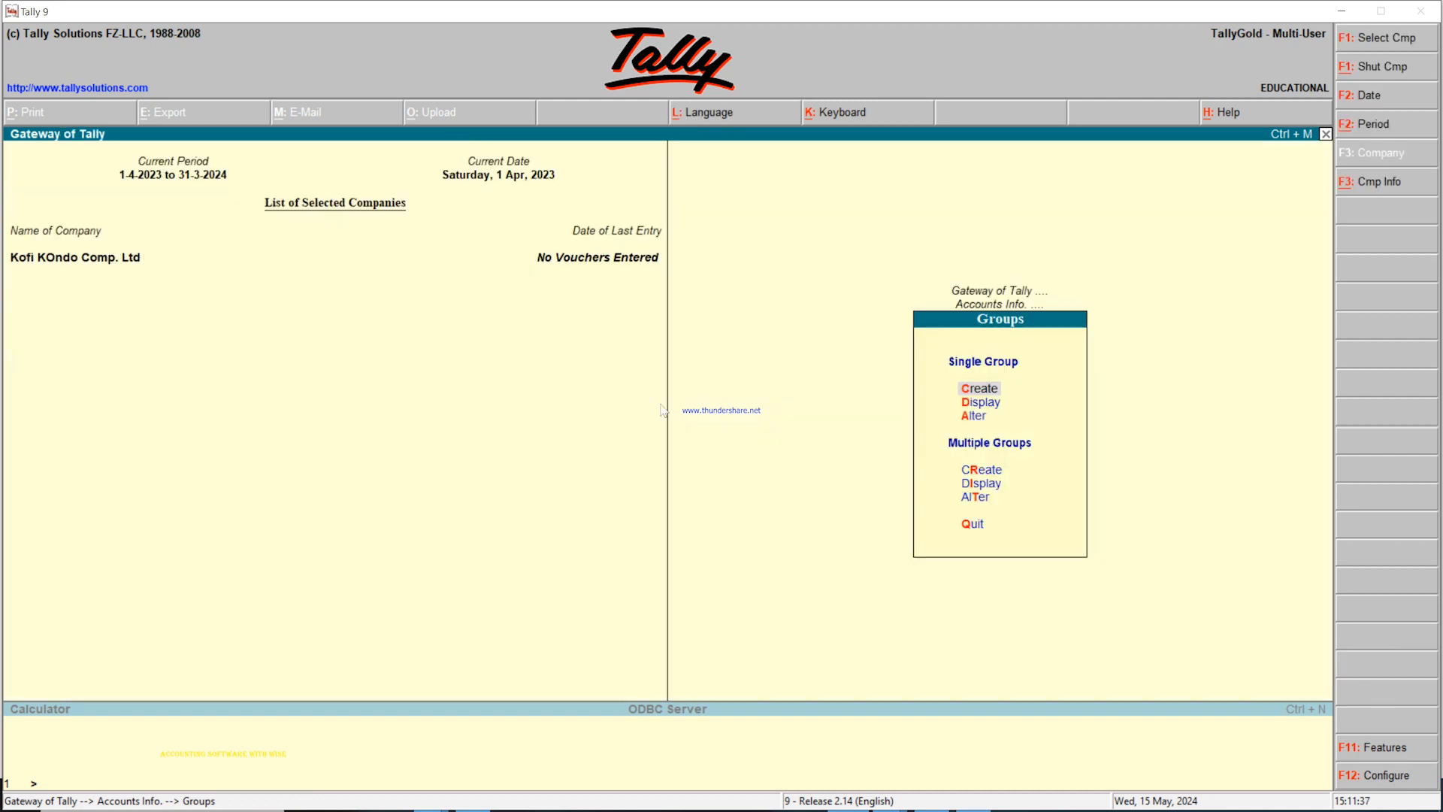
# Start creating multiple ledgers under the Accumulated Depreciation group and check the depreciation items on the lesson slide before returning to Tally
pyautogui.press('Escape')
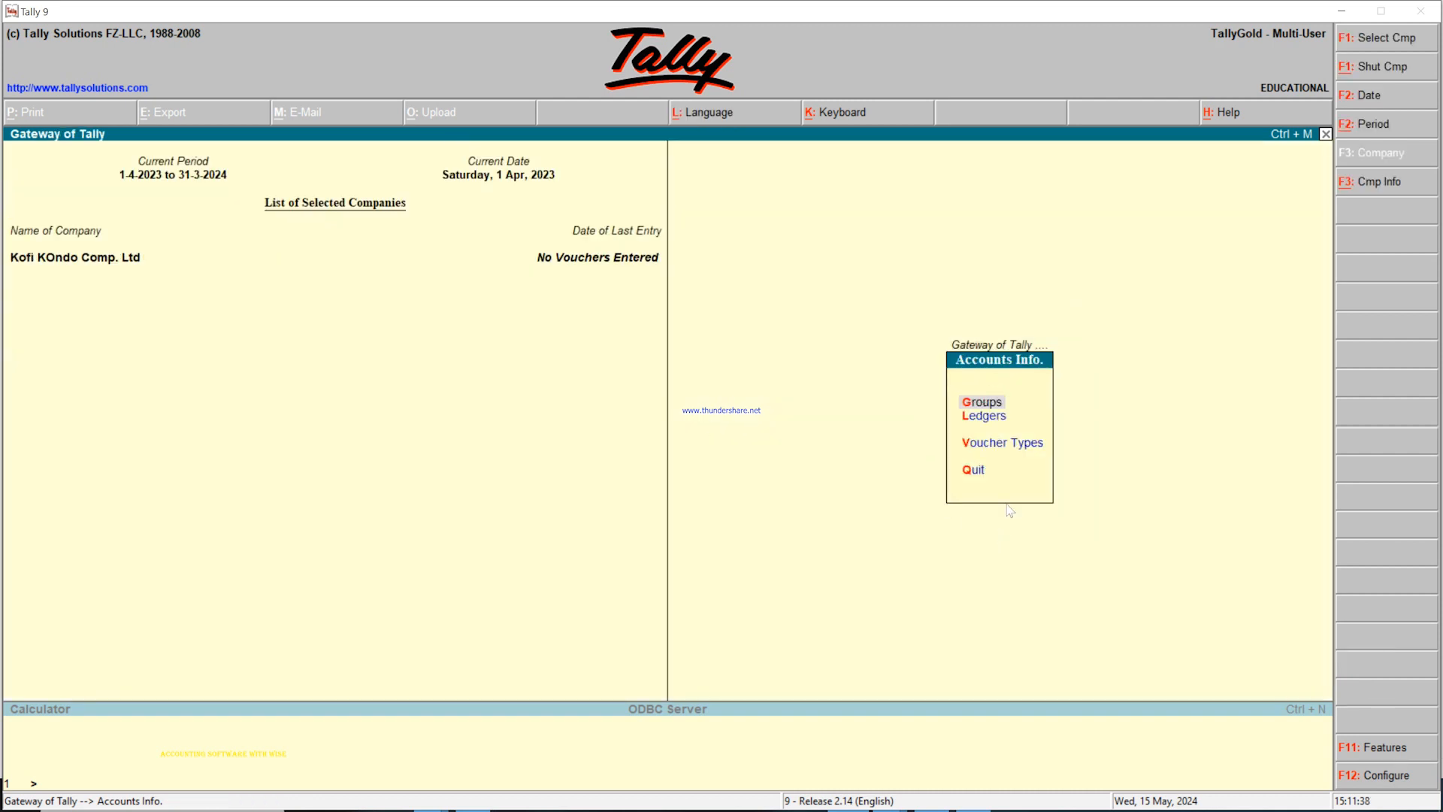
pyautogui.click(983, 417)
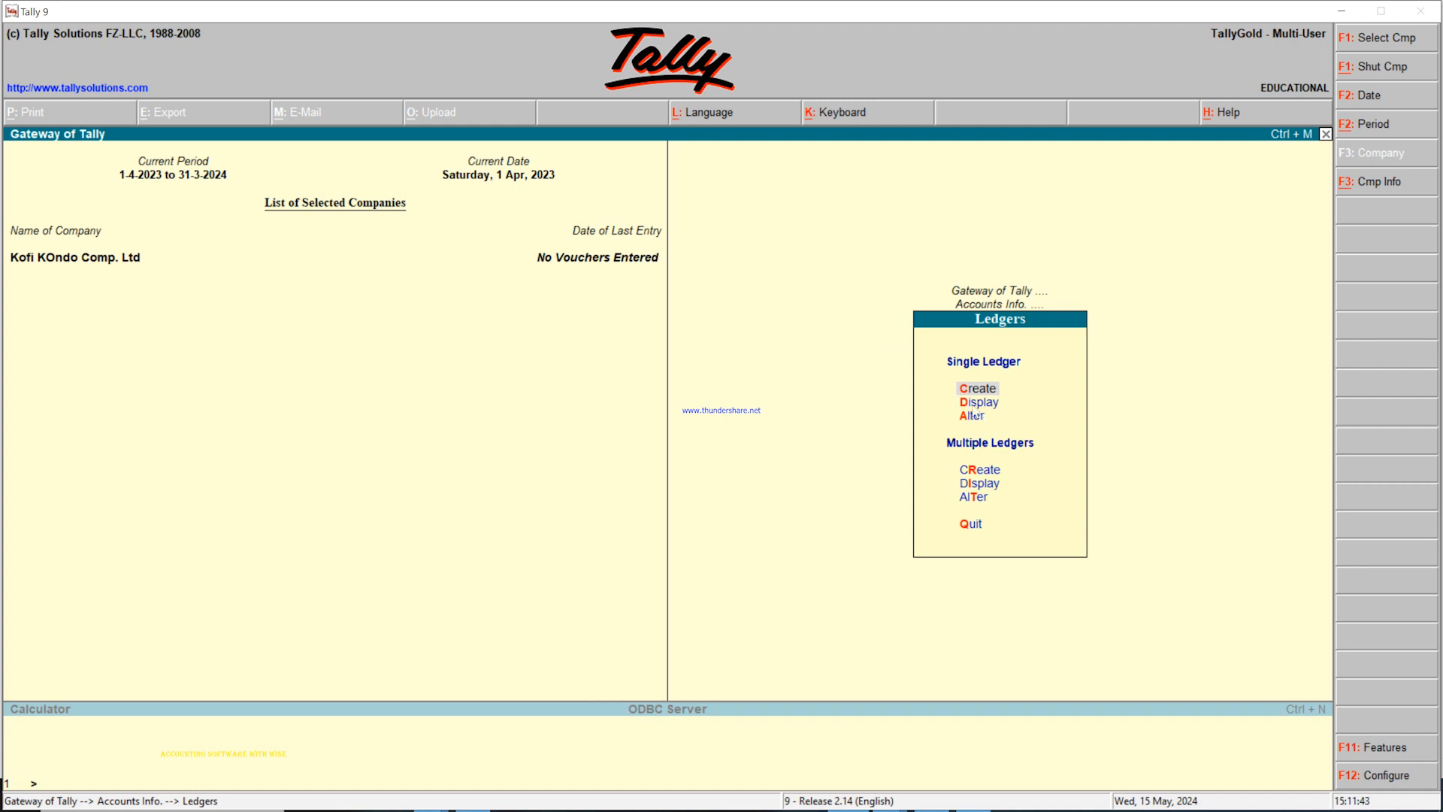
pyautogui.click(969, 471)
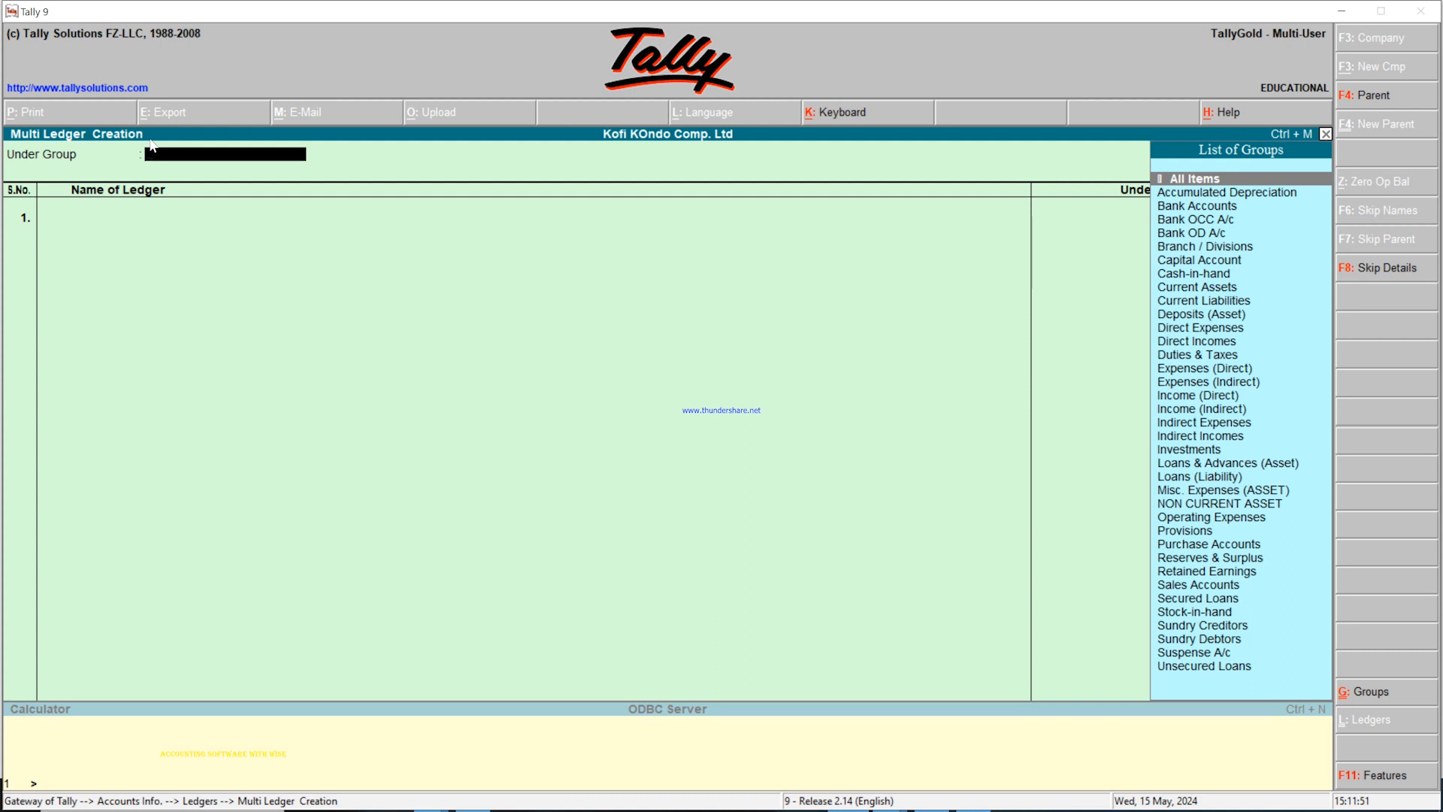
pyautogui.write('Ac')
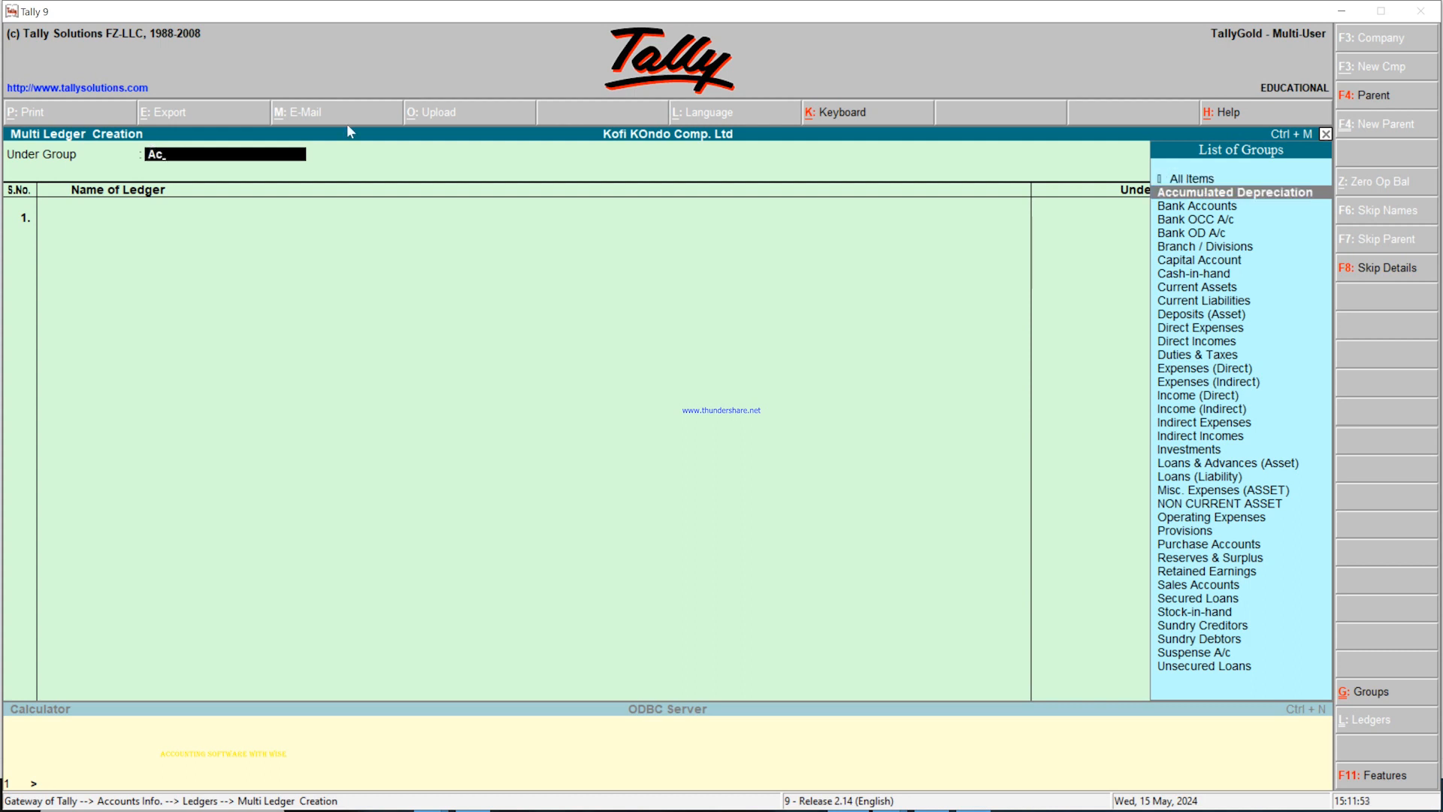
pyautogui.click(1245, 195)
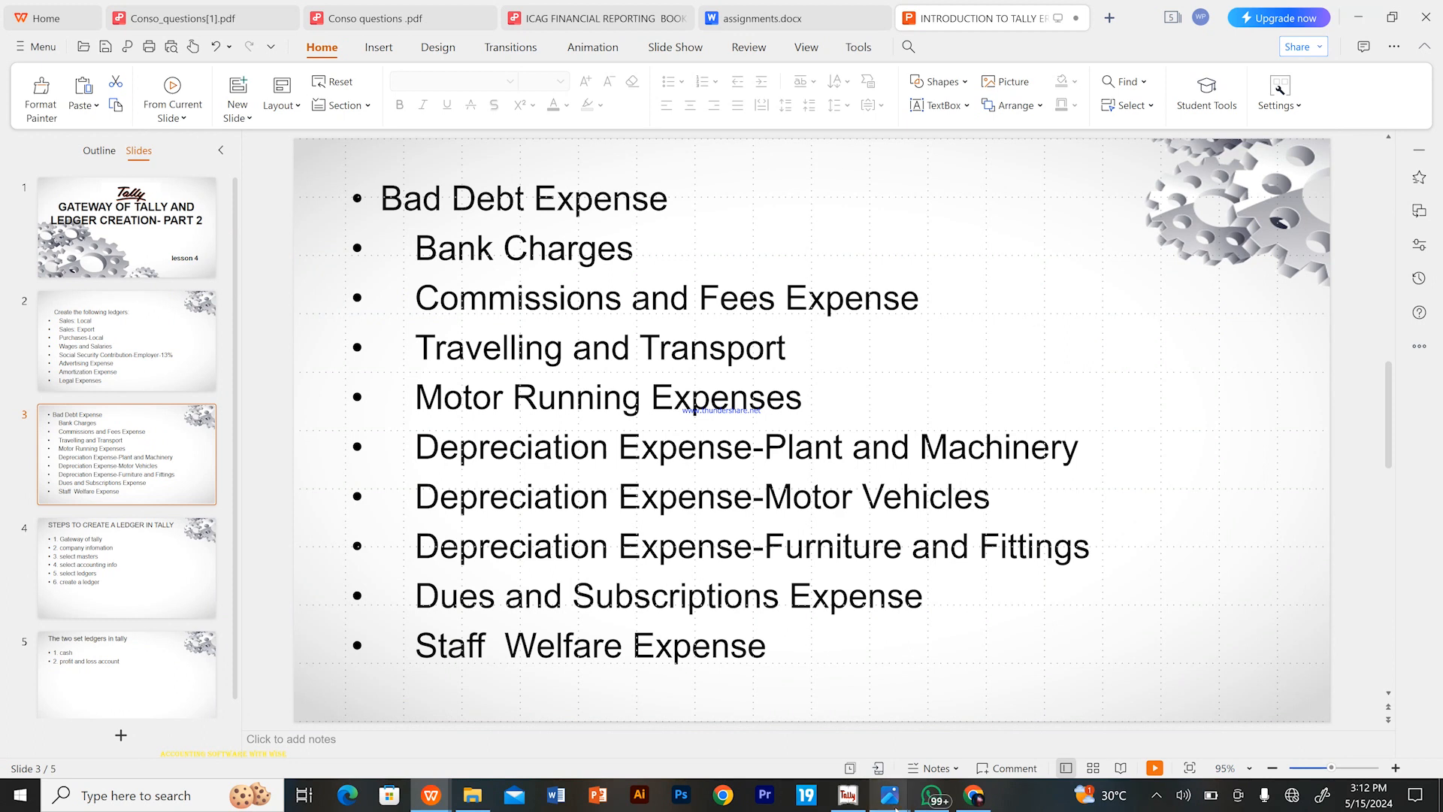
pyautogui.click(847, 797)
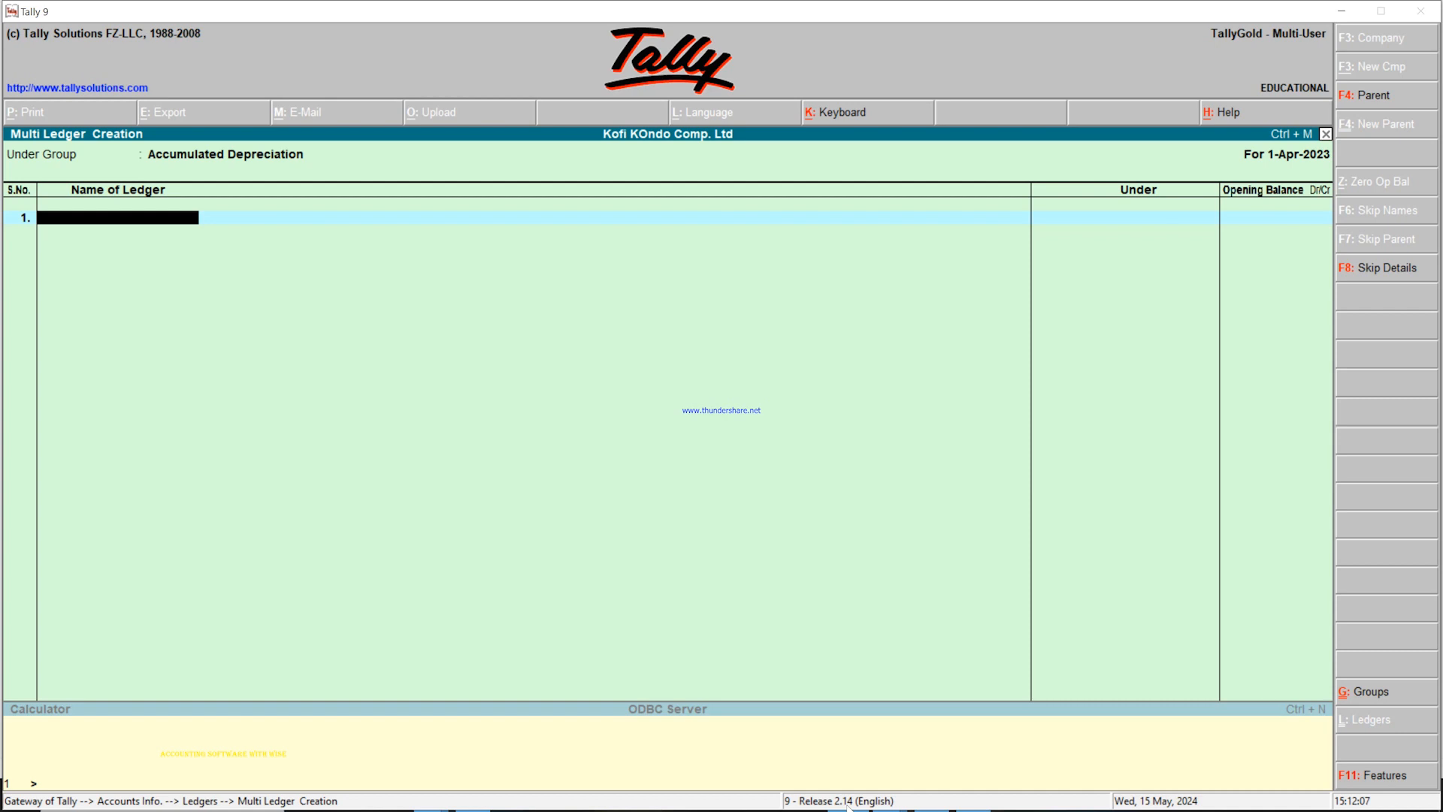
# Add Plants and Machinery as the first ledger under Accumulated Depreciation, without an opening balance
pyautogui.write('Plat')
pyautogui.press('BackSpace')
pyautogui.write('nts and Machiner')
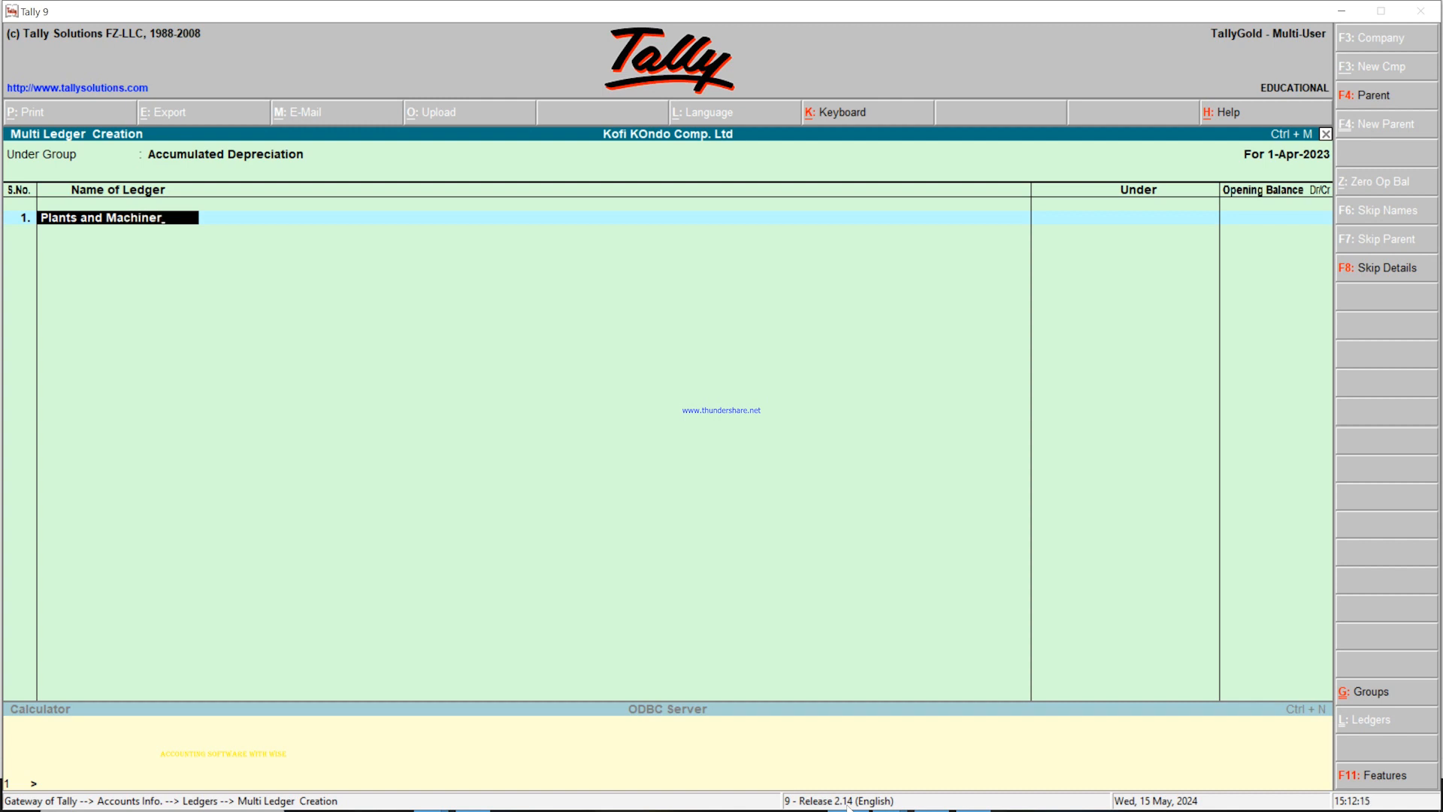
pyautogui.write('y')
pyautogui.press('Return')
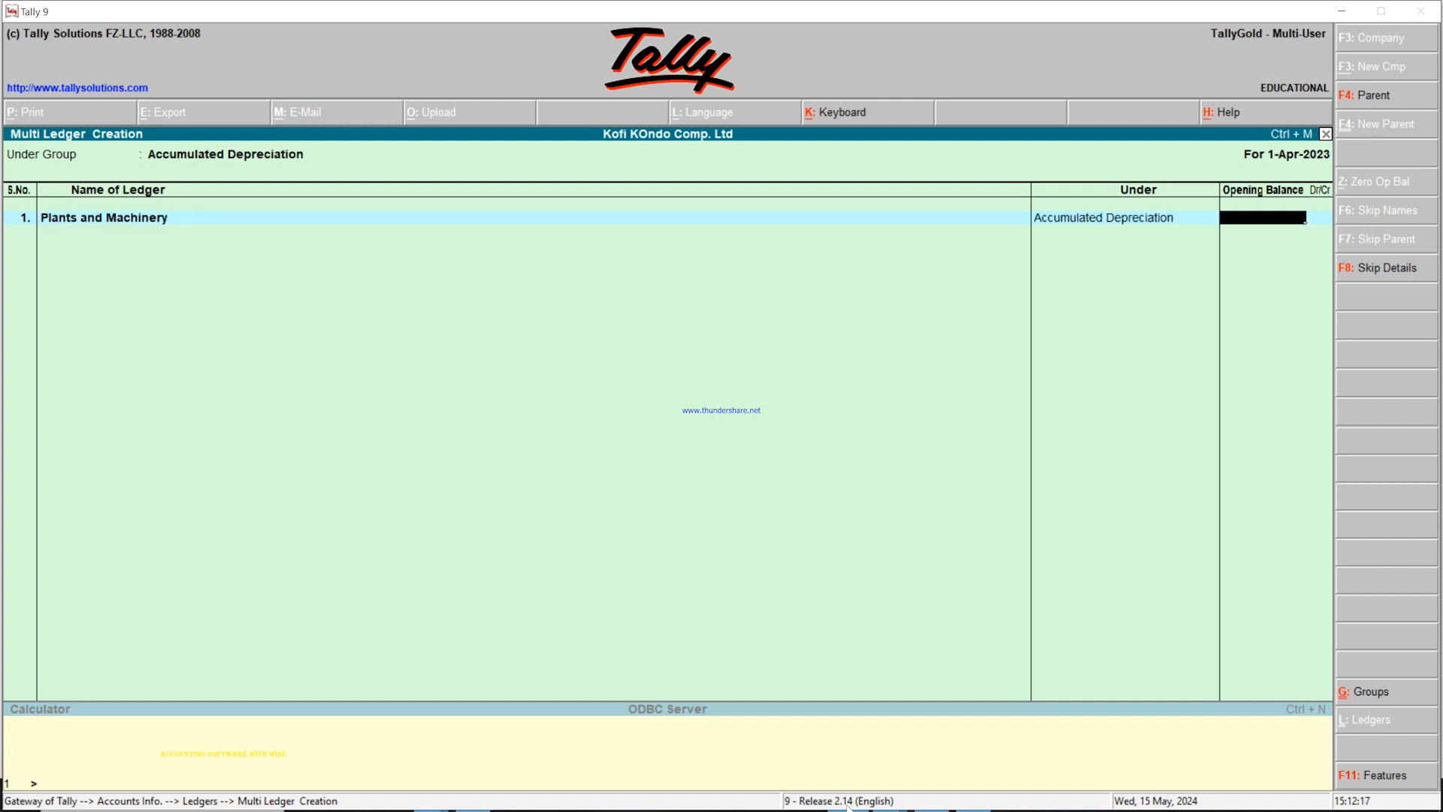
pyautogui.press('Return')
# Add Motor Vehicle as the second ledger under Accumulated Depreciation, without an opening balance
pyautogui.write('M')
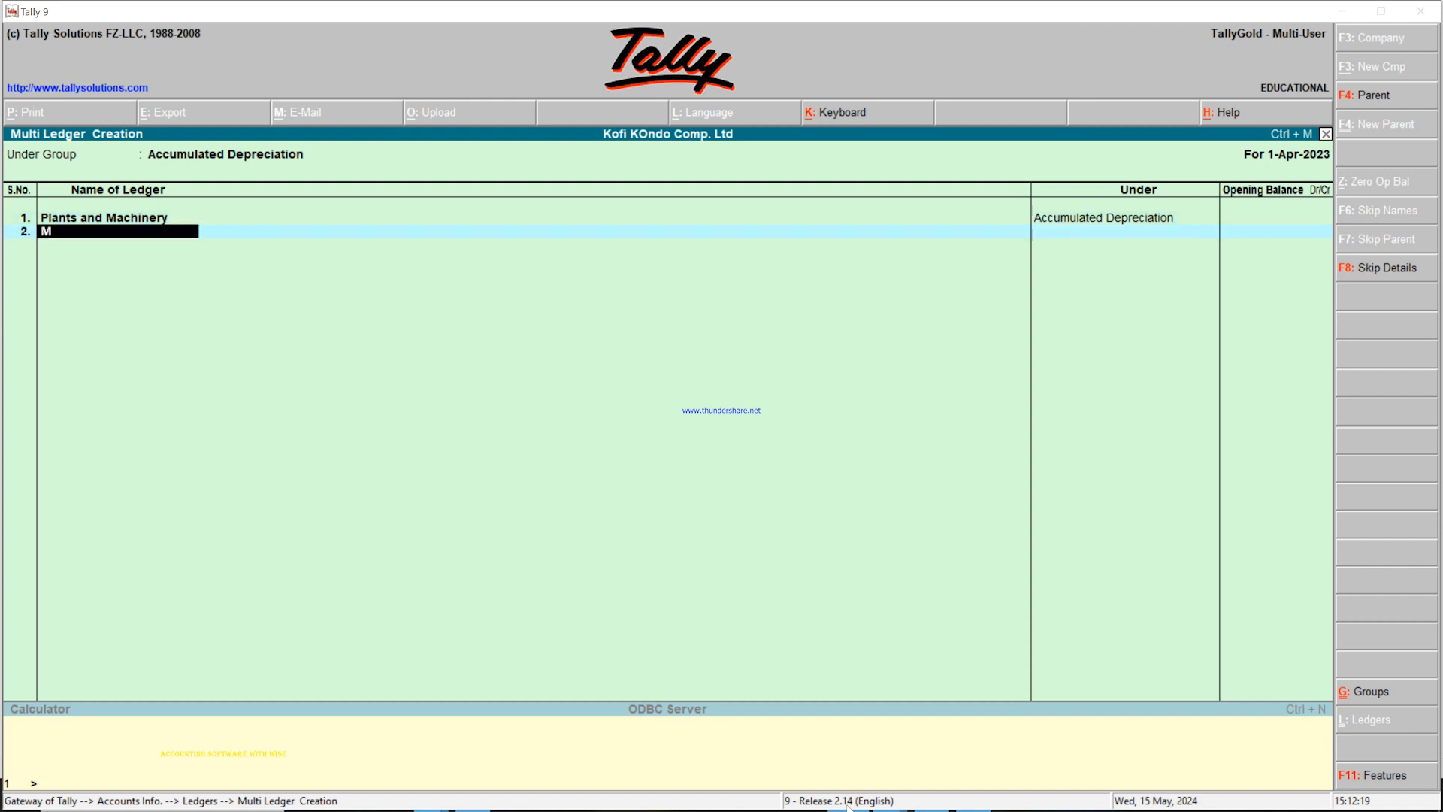
pyautogui.write('otor')
pyautogui.press('BackSpace')
pyautogui.write('or Ce')
pyautogui.press('BackSpace')
pyautogui.press('BackSpace')
pyautogui.press('BackSpace')
pyautogui.write('Vehicle')
pyautogui.press('Return')
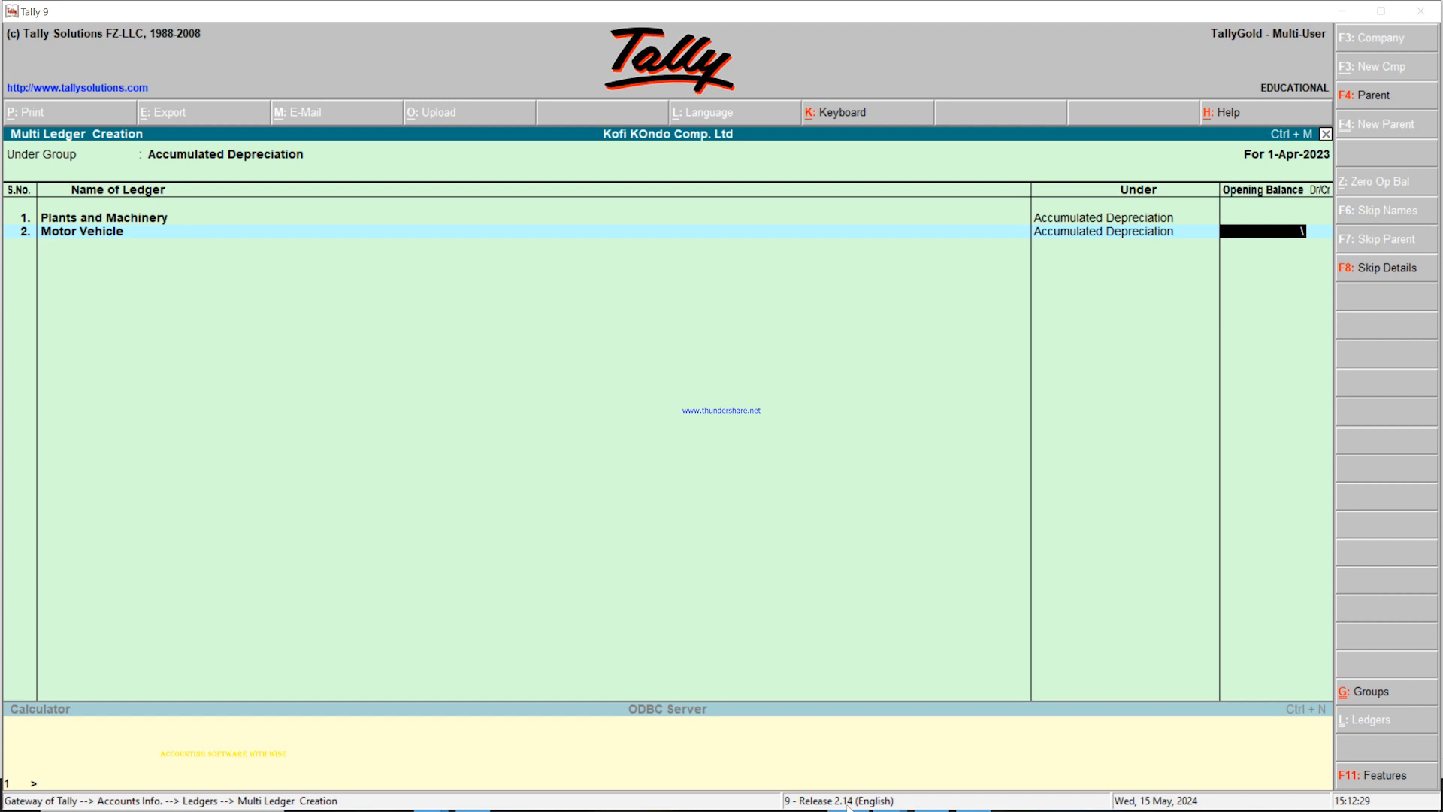
pyautogui.press('Return')
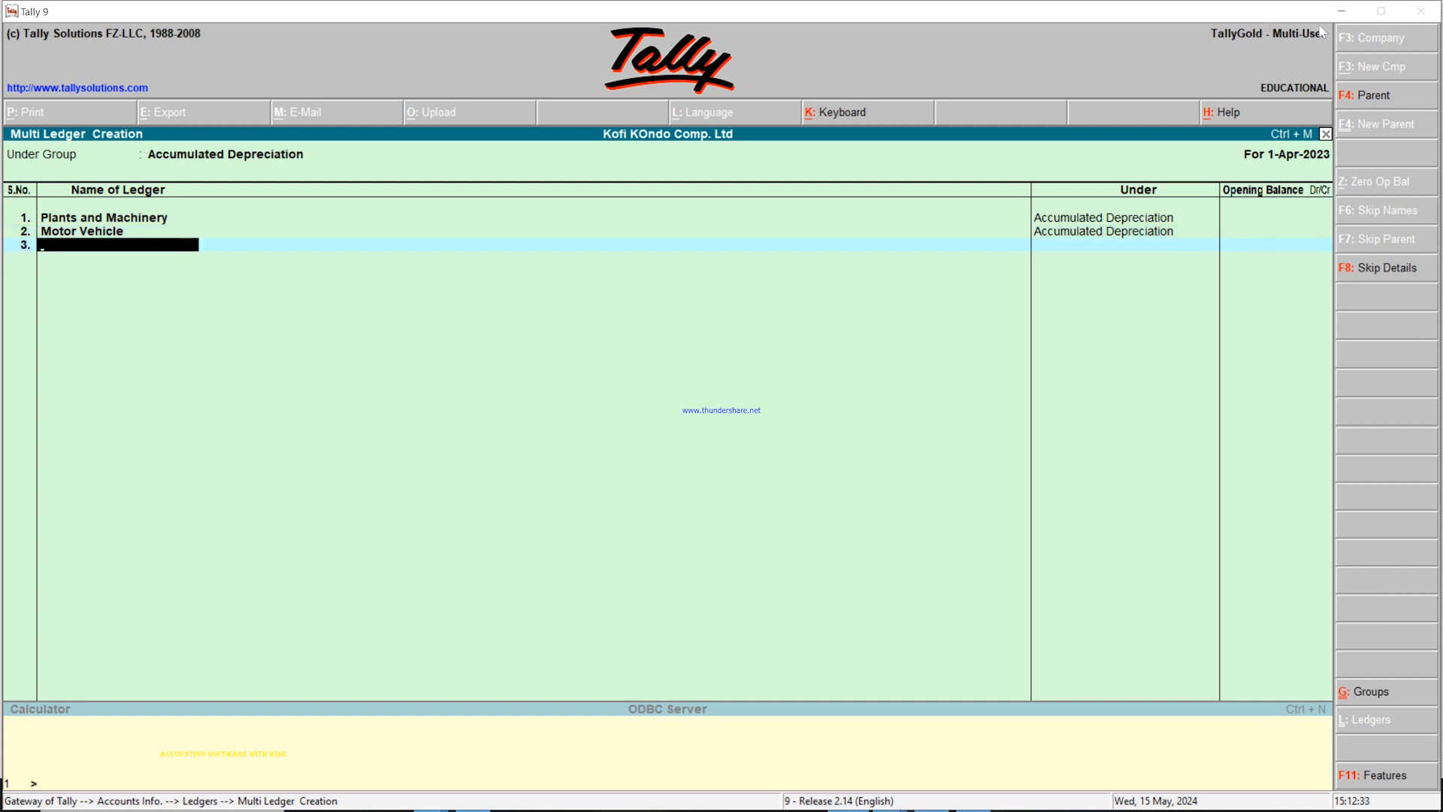
# Check the slide again, add Furniture and Fittings in Tally as the third ledger without an opening balance, and save the set
pyautogui.click(1341, 15)
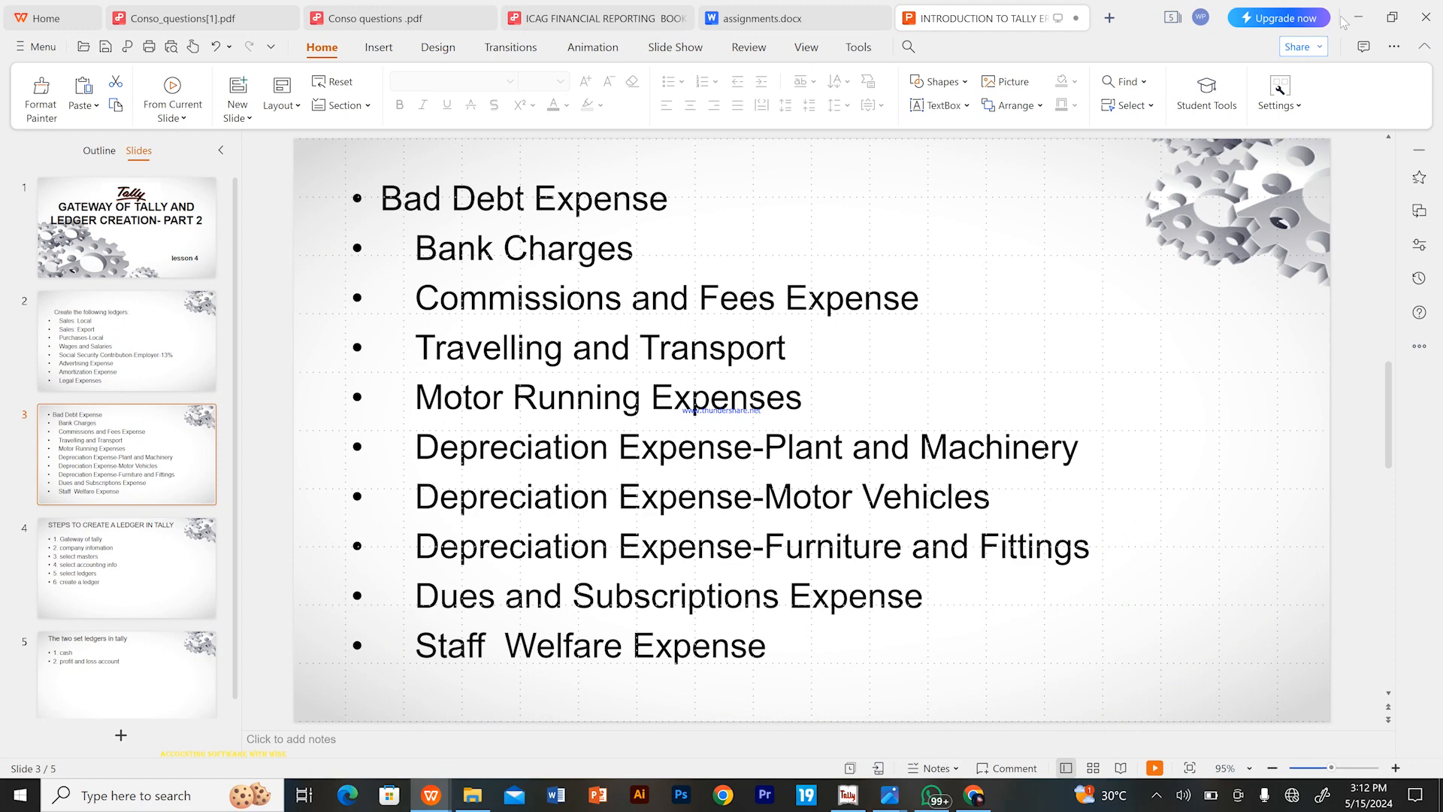
pyautogui.click(853, 800)
pyautogui.write('Fu')
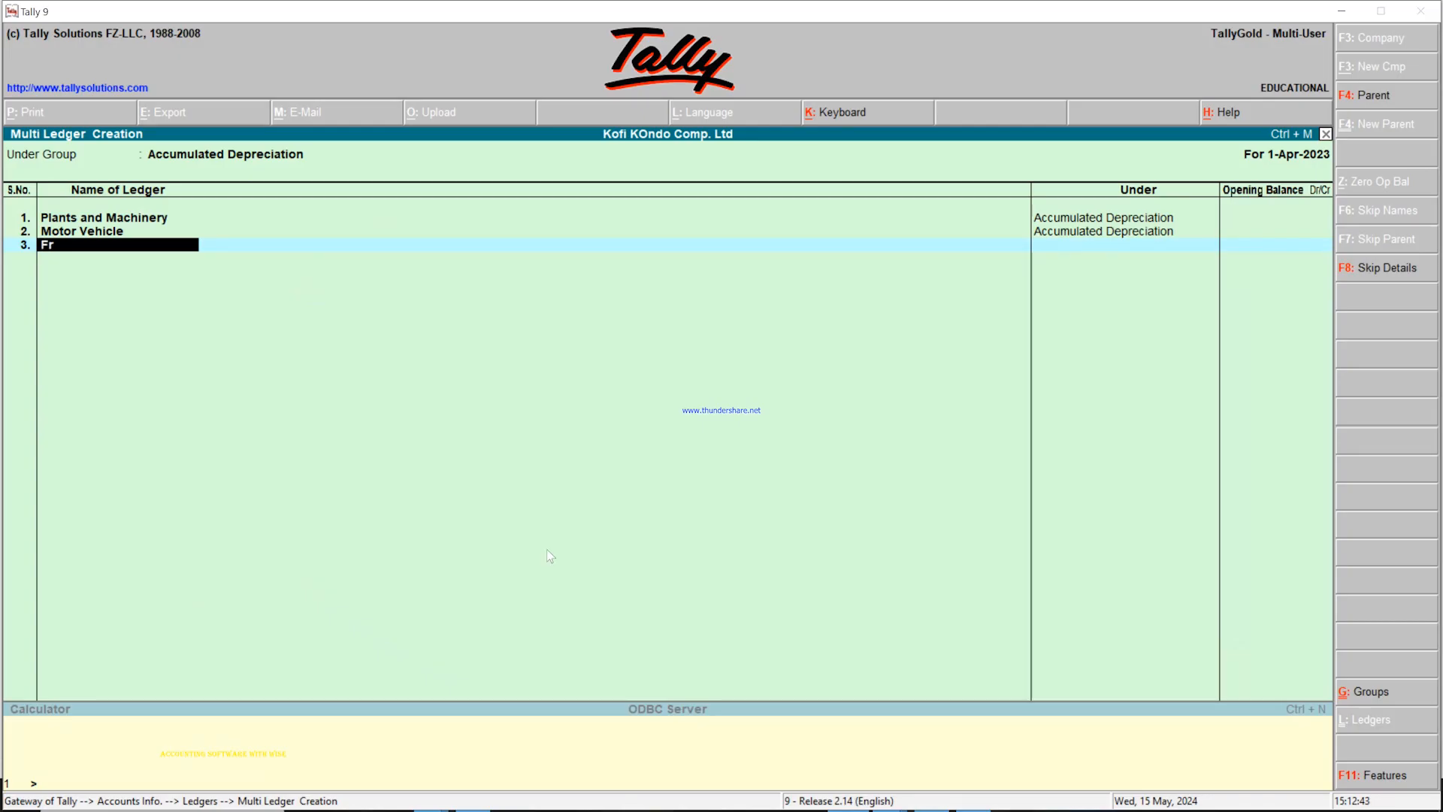
pyautogui.write('r')
pyautogui.press('BackSpace')
pyautogui.write('urnityre')
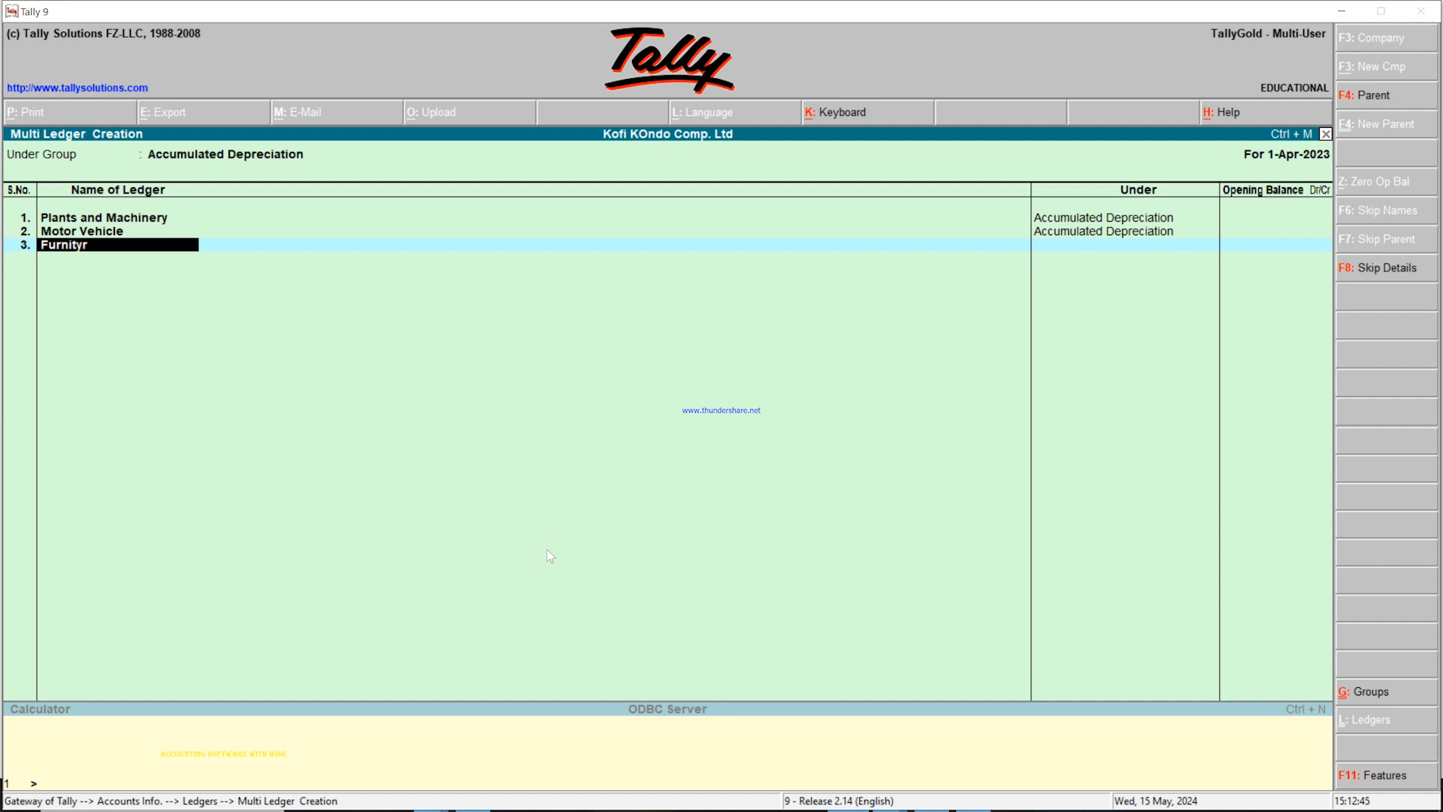
pyautogui.press('BackSpace')
pyautogui.press('BackSpace')
pyautogui.press('BackSpace')
pyautogui.press('BackSpace')
pyautogui.write('ture and fittings')
pyautogui.press('Return')
pyautogui.press('Return')
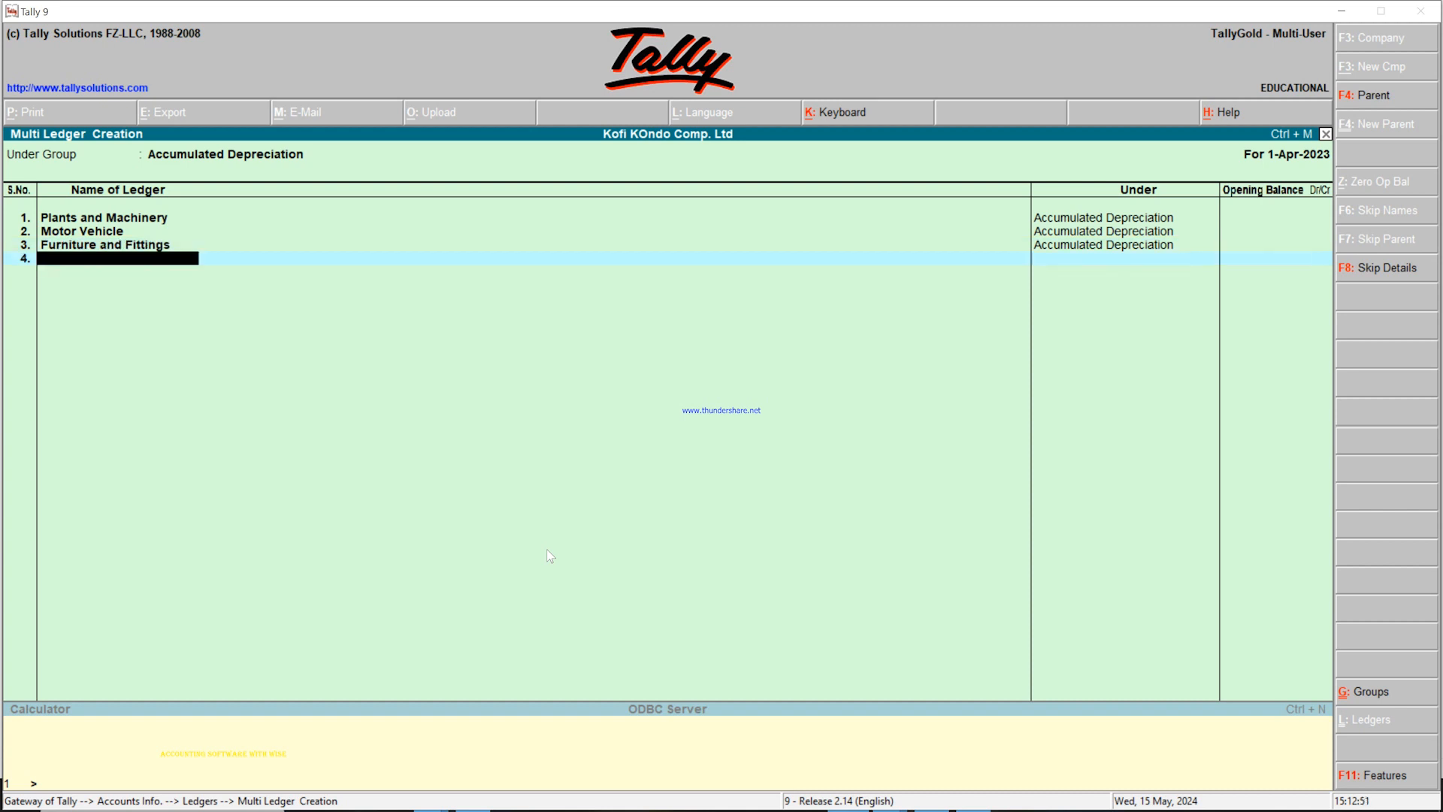
pyautogui.press('Return')
pyautogui.press('Return')
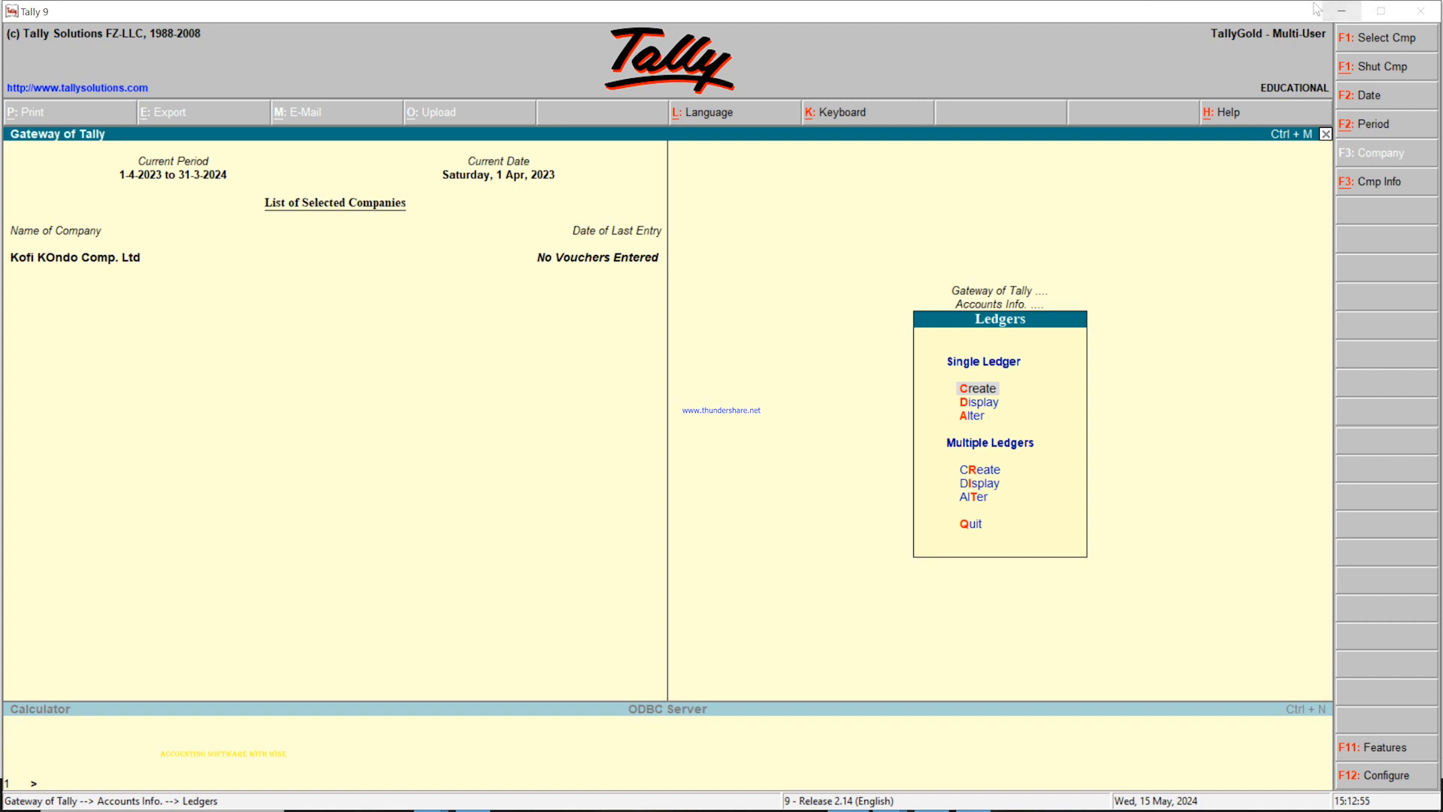
# Review the remaining expenses on the slide, and in Tally start another multiple-ledger creation under NON CURRENT ASSET
pyautogui.click(1339, 11)
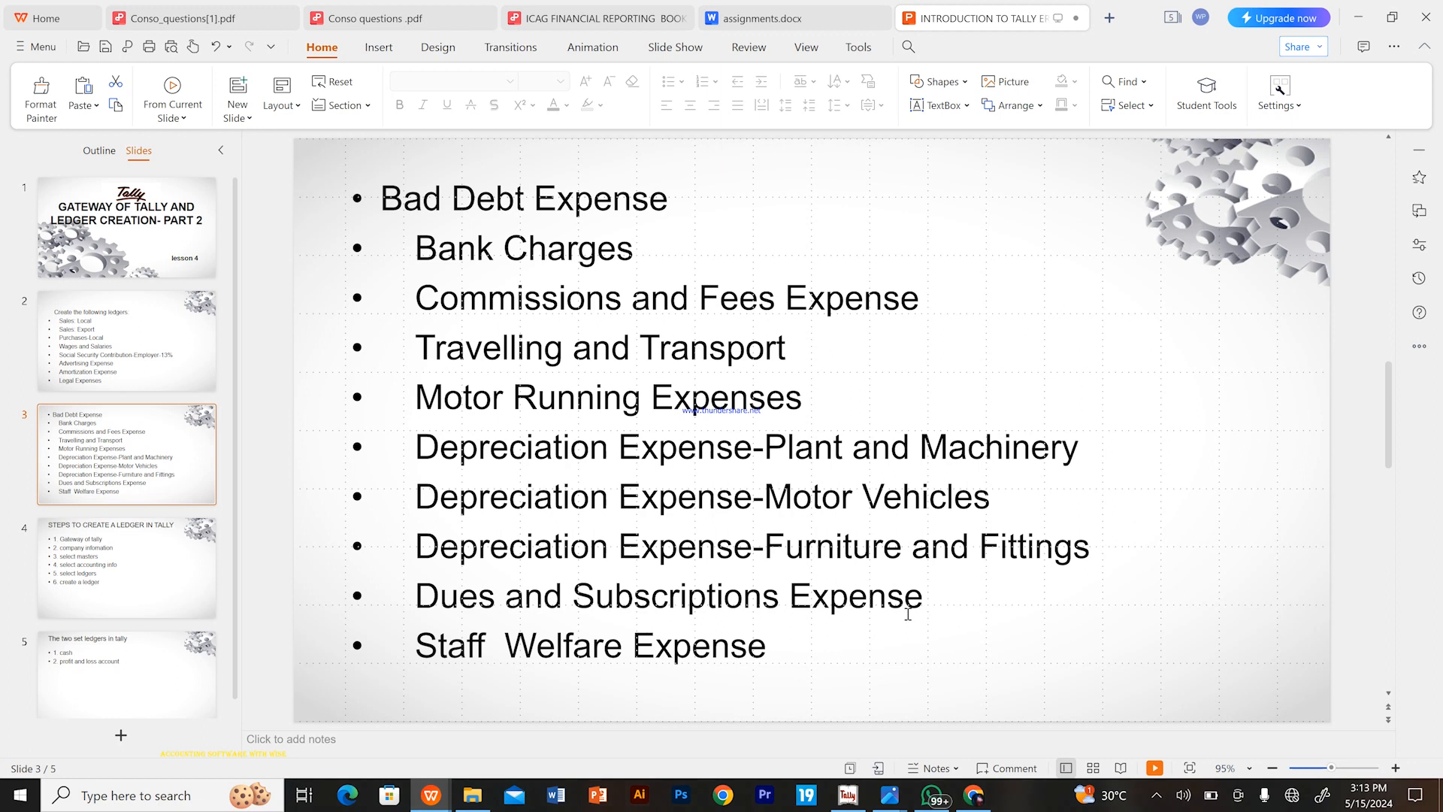
pyautogui.click(847, 795)
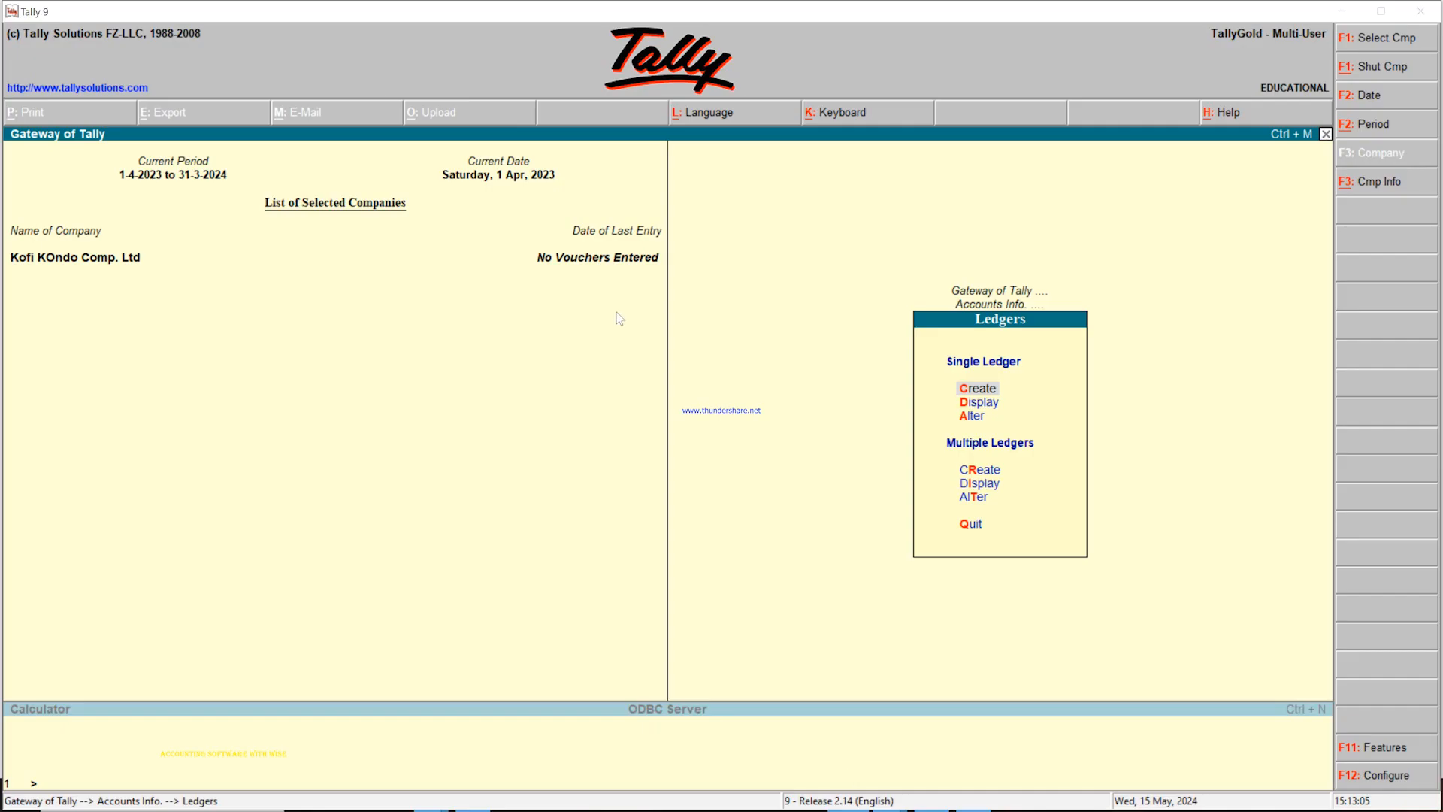
pyautogui.click(976, 471)
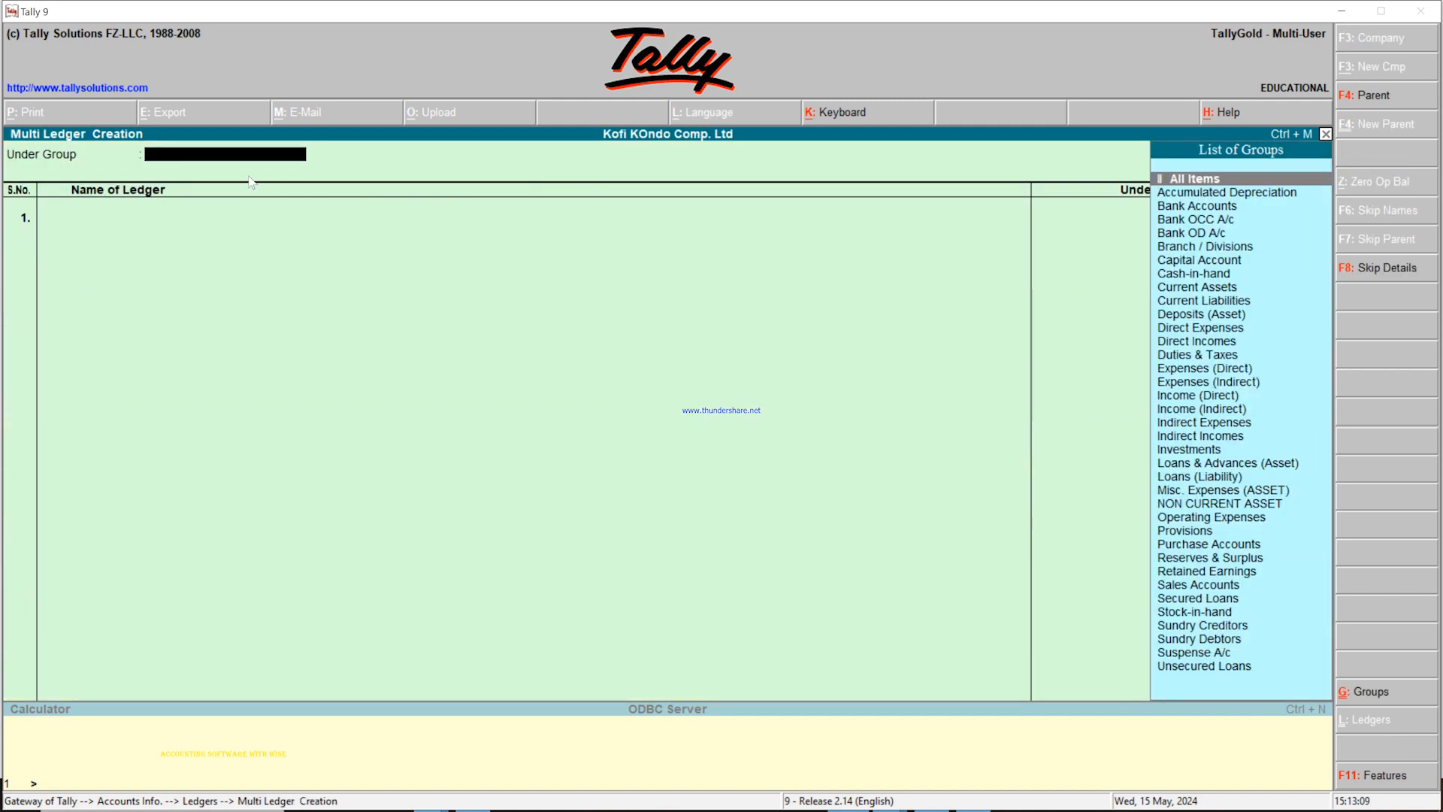
pyautogui.write('Ope')
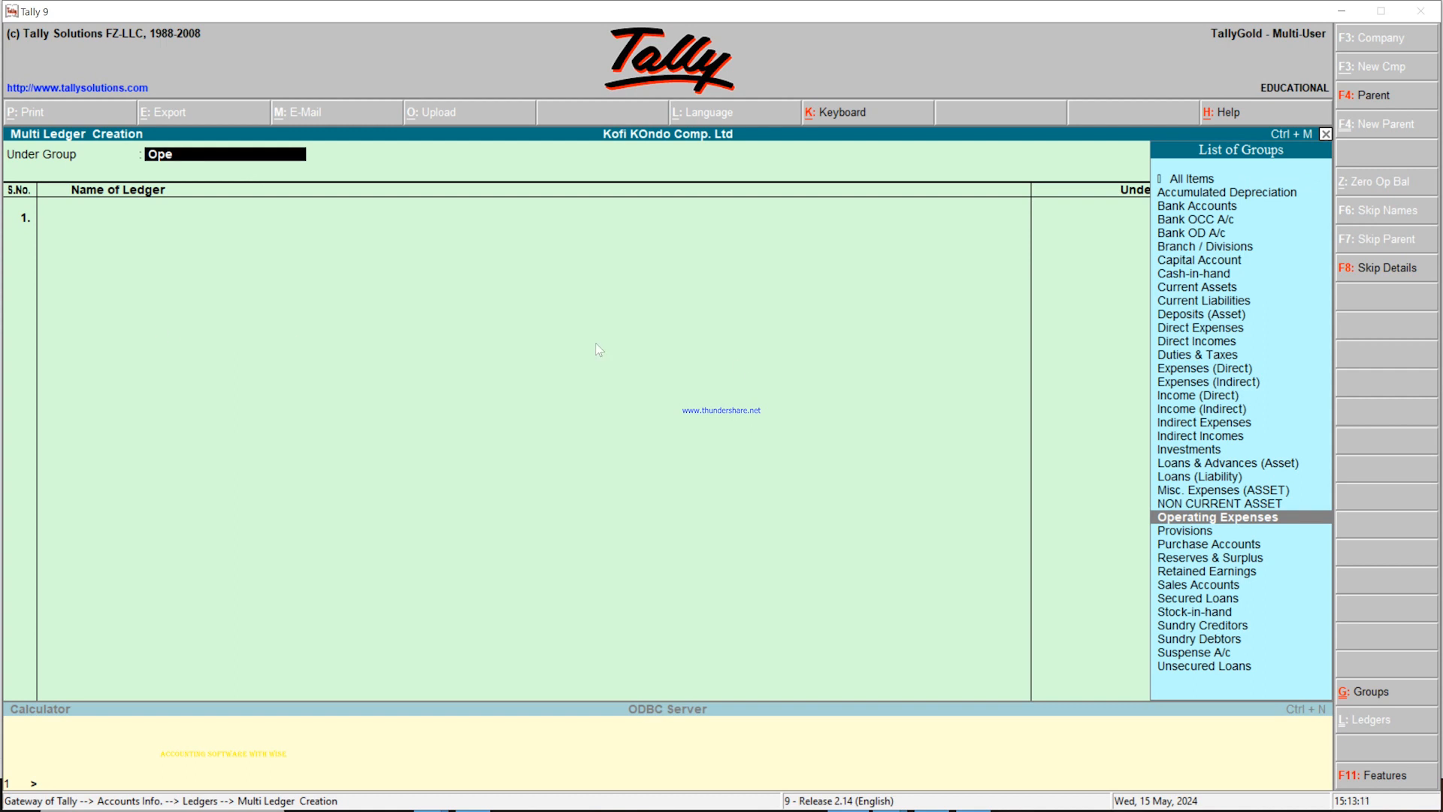
pyautogui.press('Up')
pyautogui.press('Return')
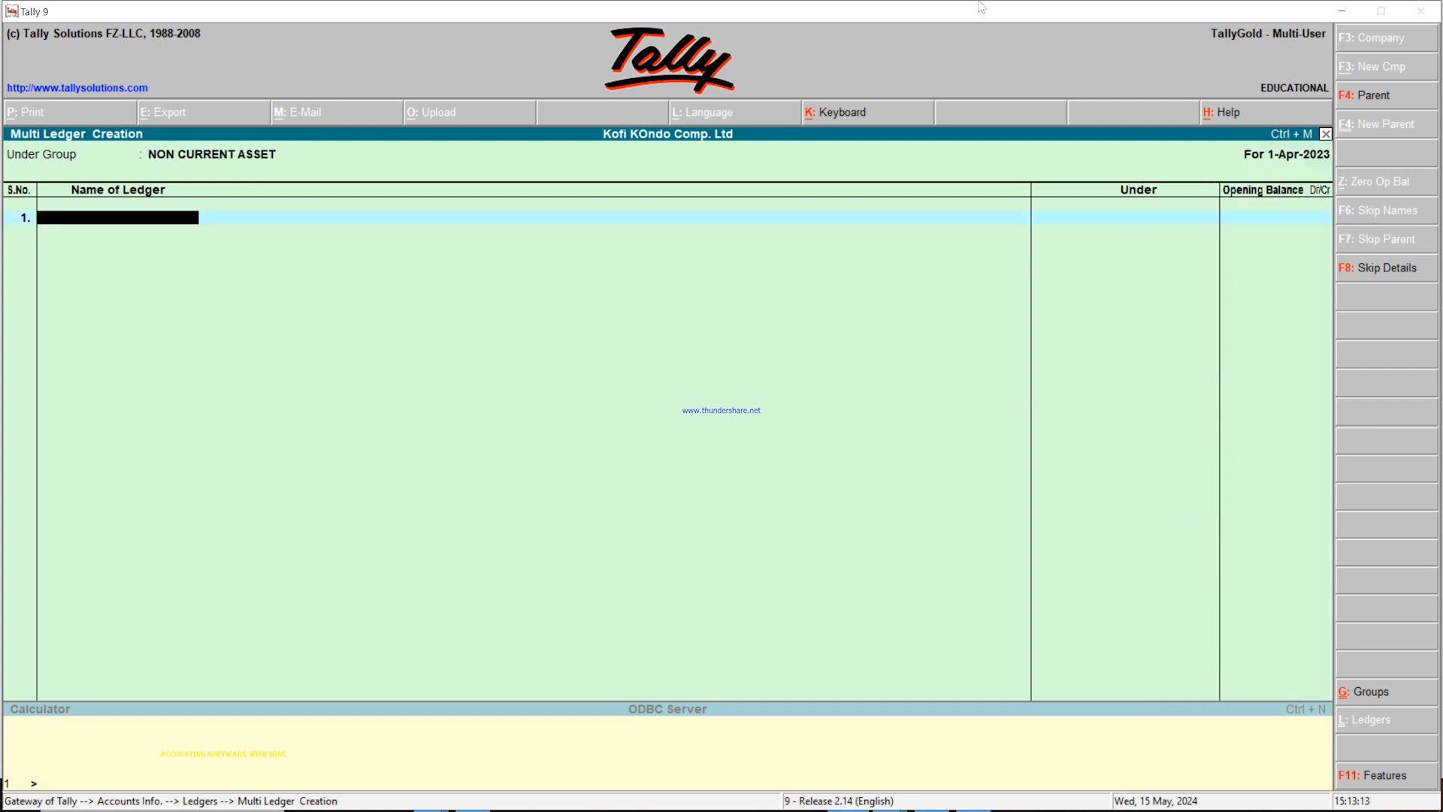
# Consult the slide's ledger list and add Dues and Subscription as the first ledger in Tally, without an opening balance
pyautogui.click(1341, 11)
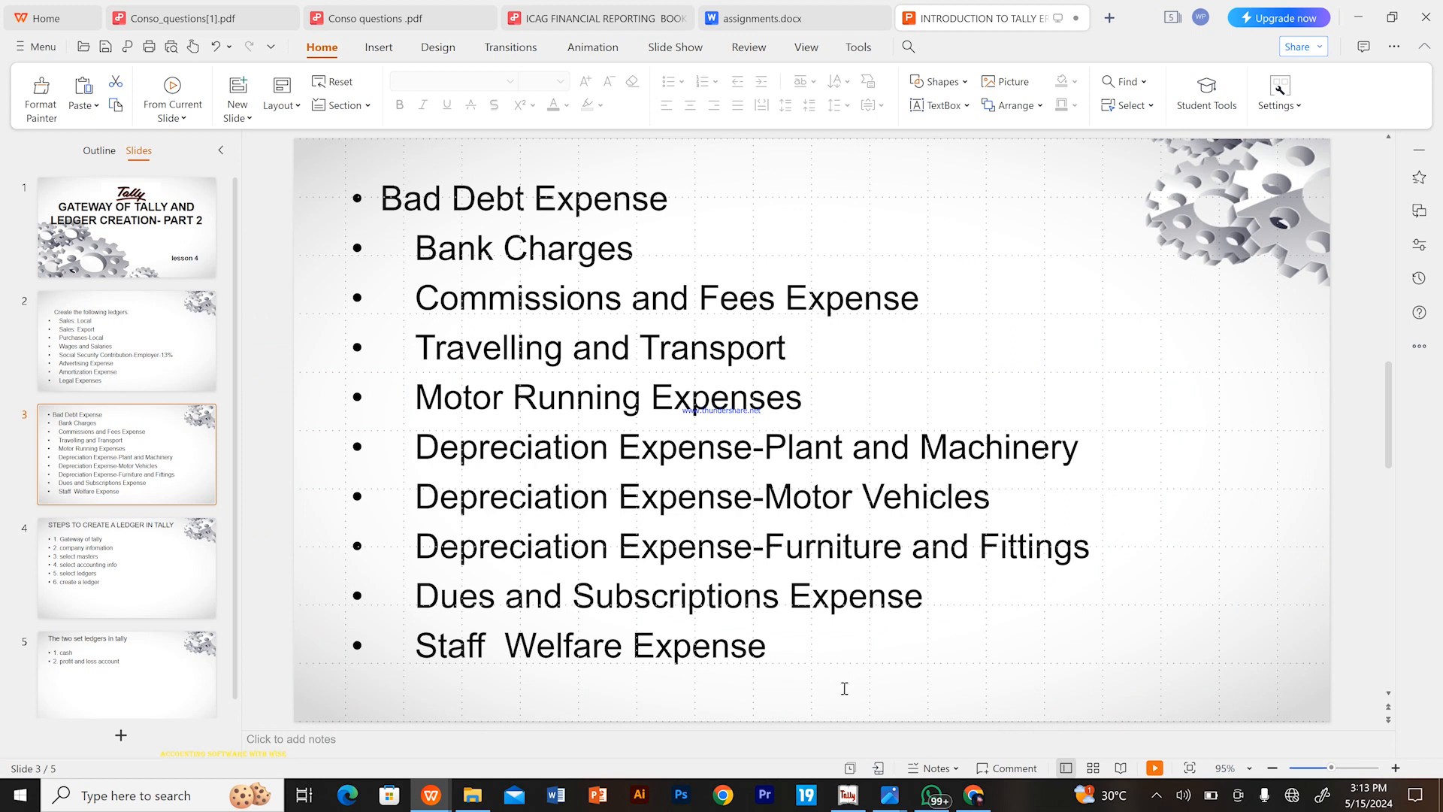
pyautogui.click(847, 795)
pyautogui.write('Dues and')
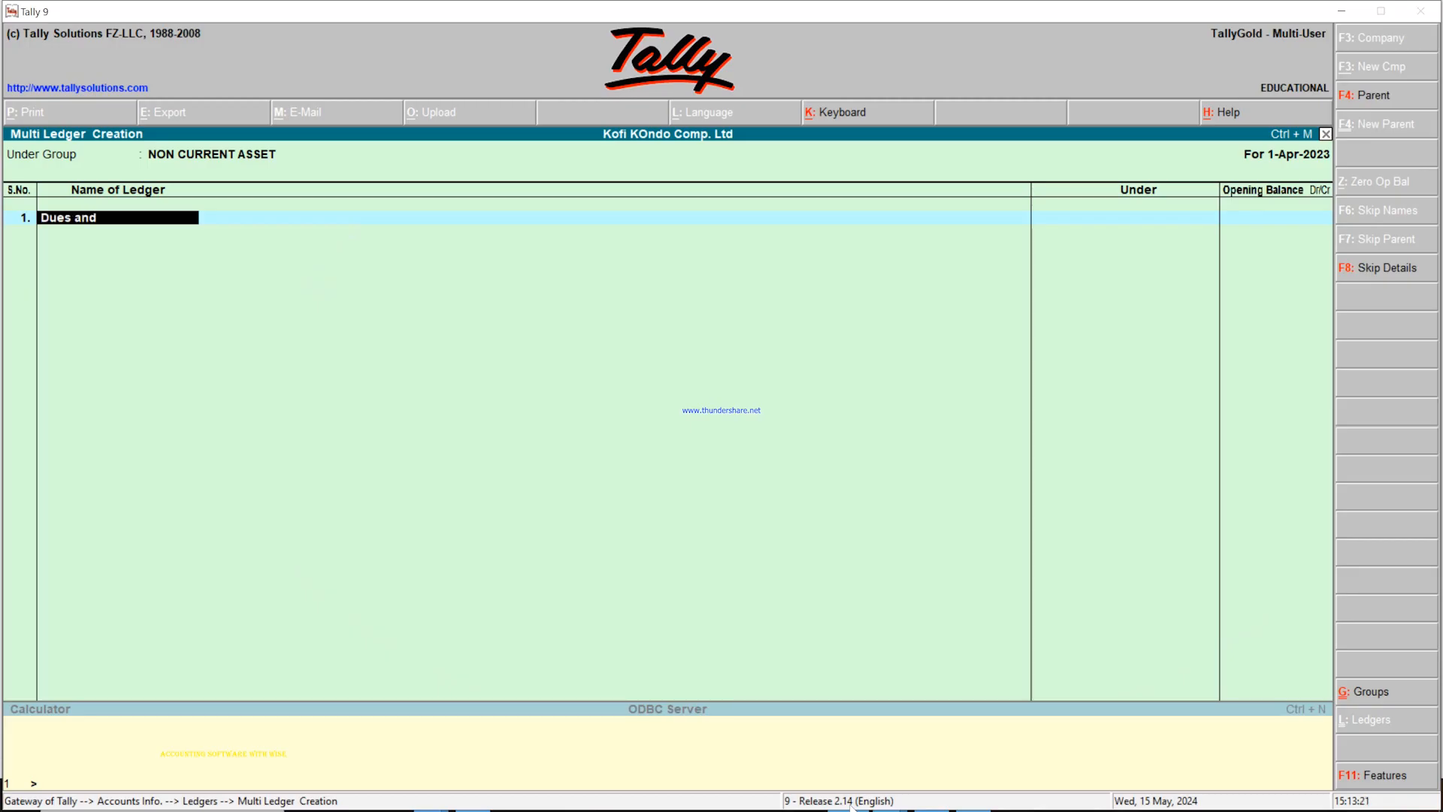
pyautogui.write(' Subscriopti')
pyautogui.press('BackSpace')
pyautogui.press('BackSpace')
pyautogui.press('BackSpace')
pyautogui.press('BackSpace')
pyautogui.write('ption')
pyautogui.press('Return')
pyautogui.press('Return')
# Add Staff Welfare as the second ledger, without an opening balance
pyautogui.write('S')
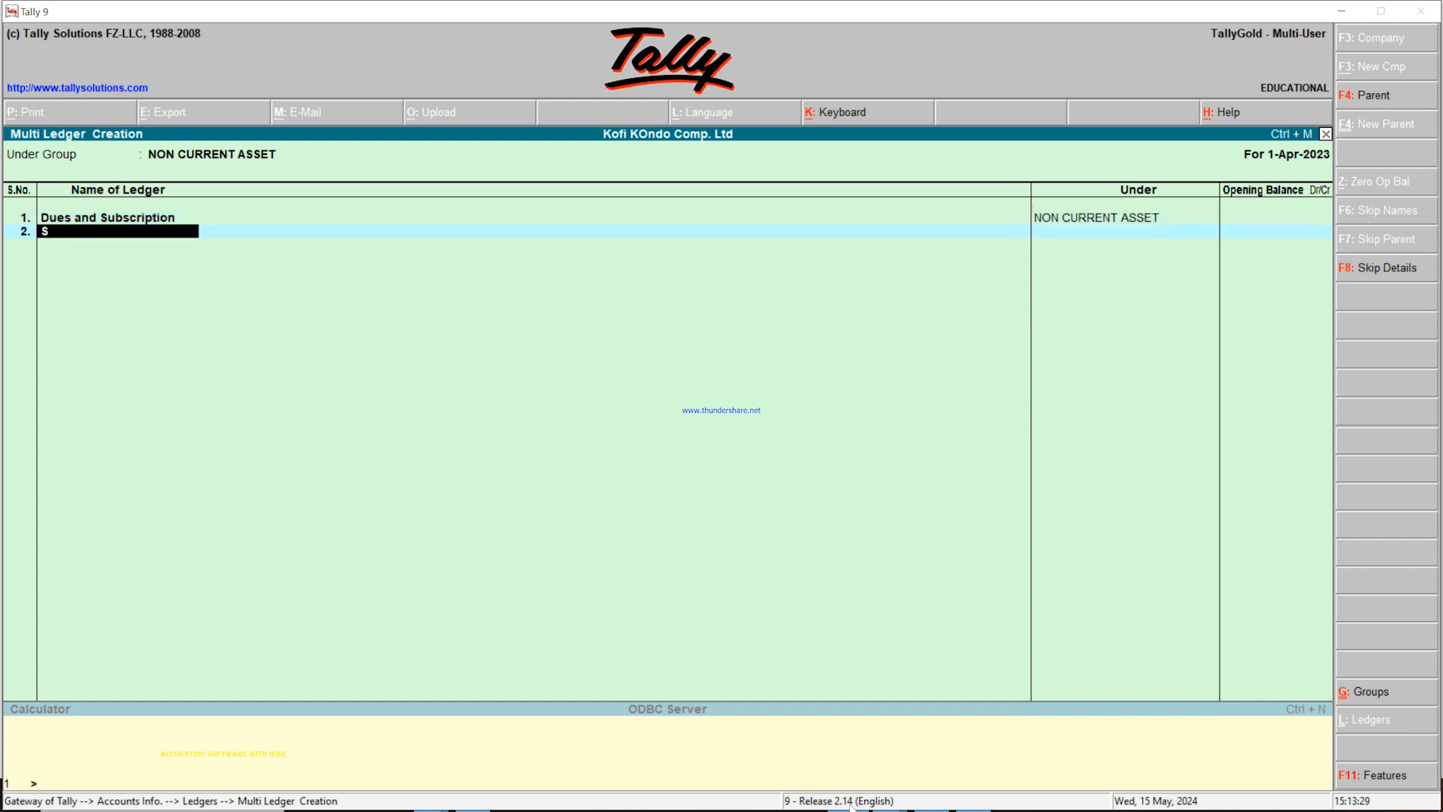
pyautogui.write('taff Welfare')
pyautogui.press('Return')
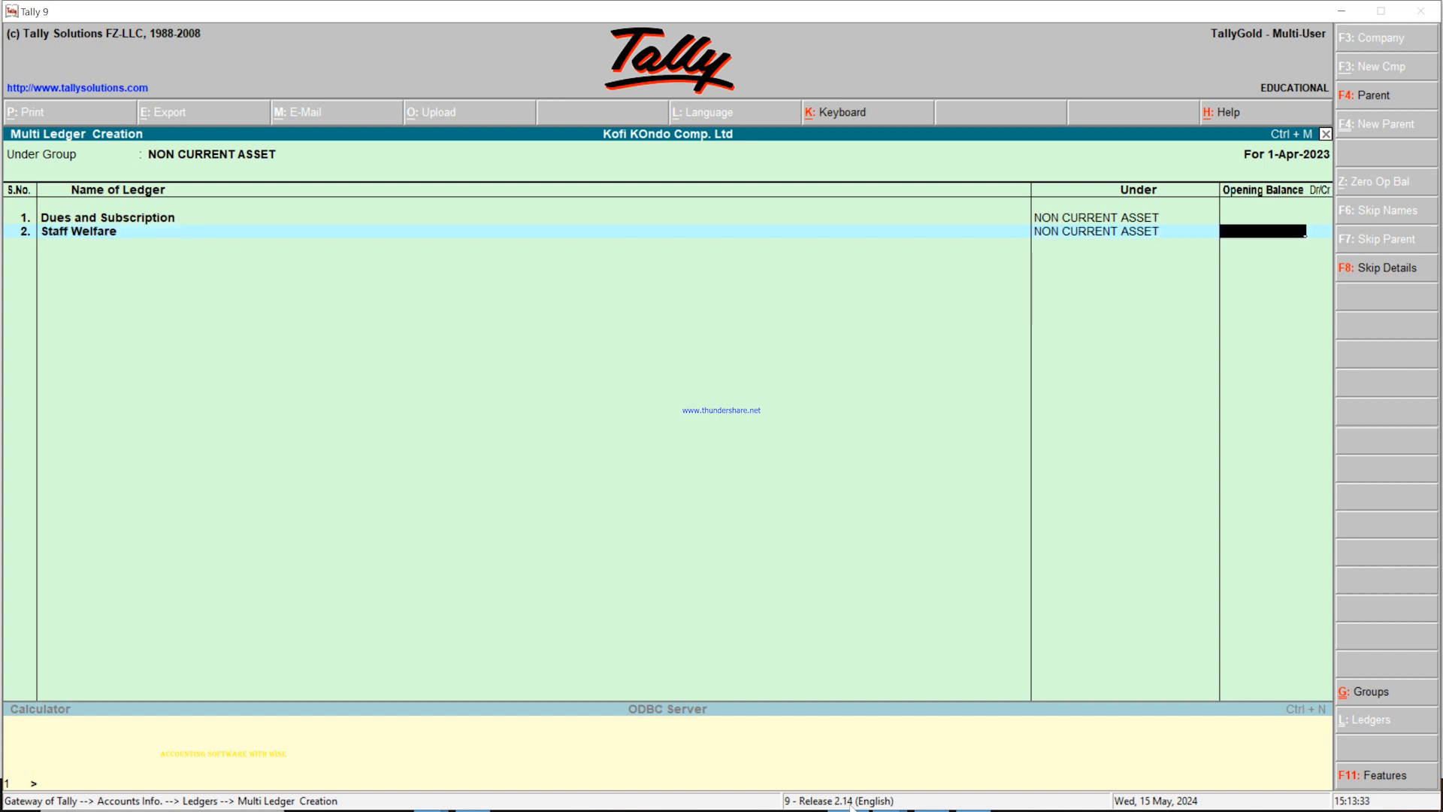
pyautogui.press('Return')
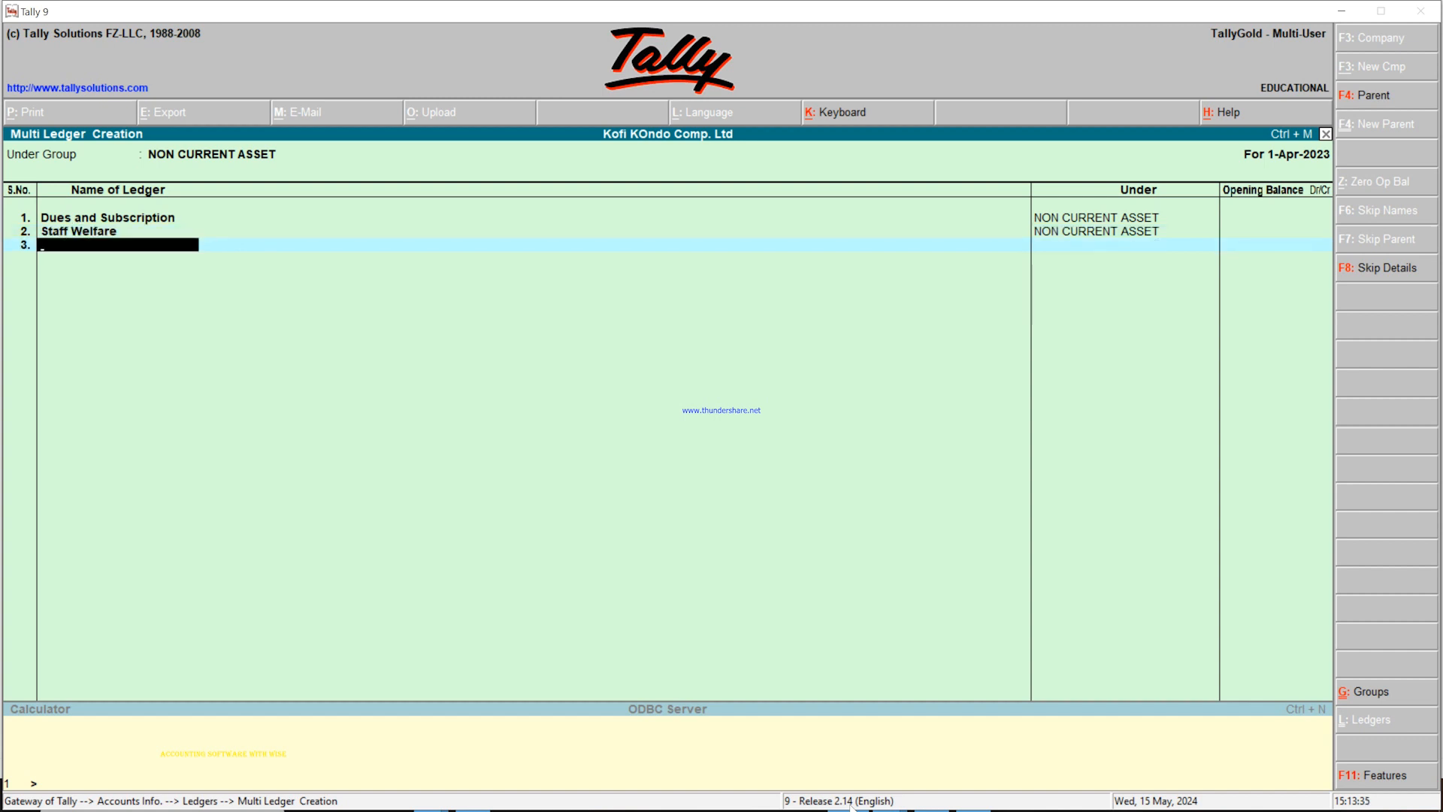
# Change the parent group of the Dues and Subscription and Staff Welfare ledgers to Operating Expenses and save them without opening balances
pyautogui.click(202, 155)
pyautogui.write('Op')
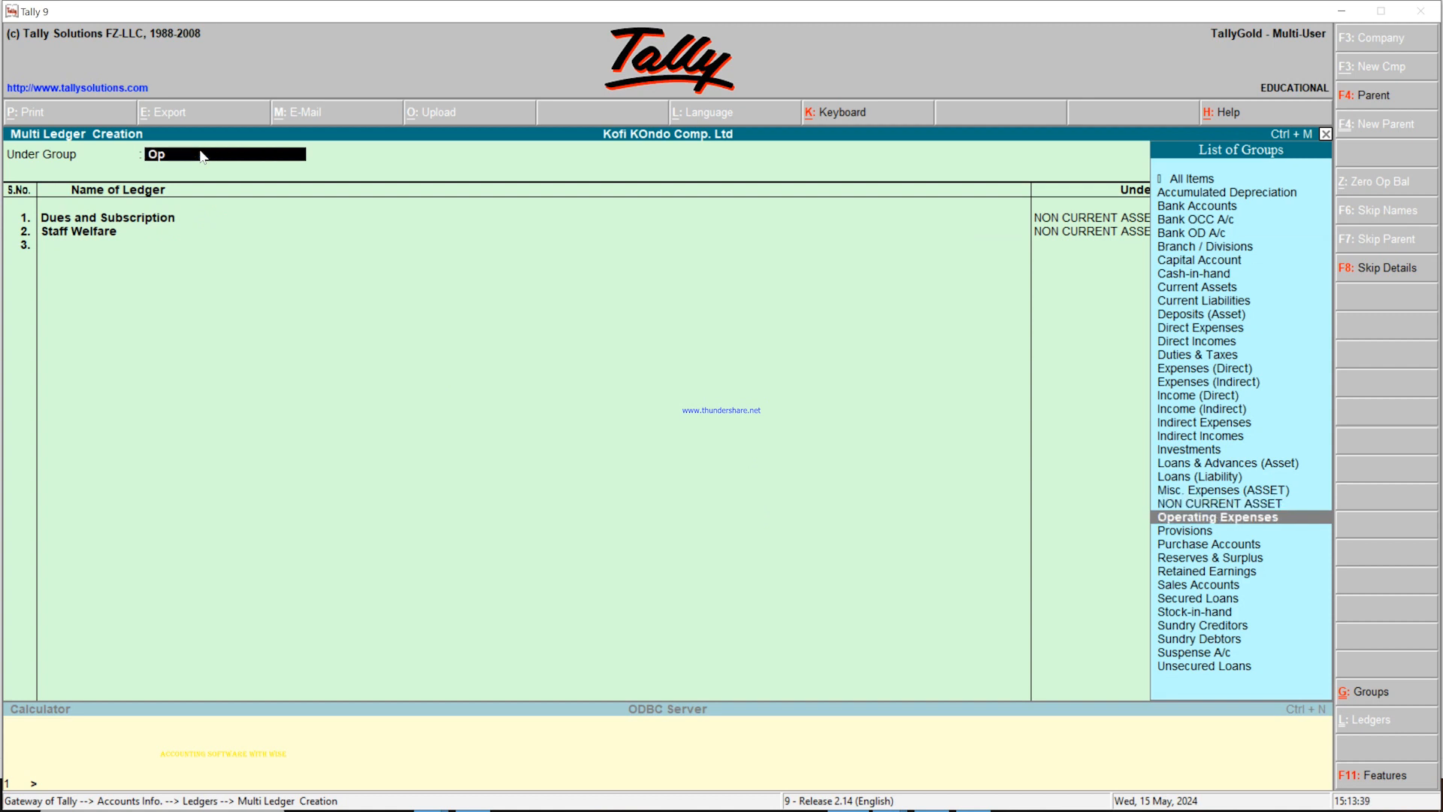
pyautogui.click(1218, 517)
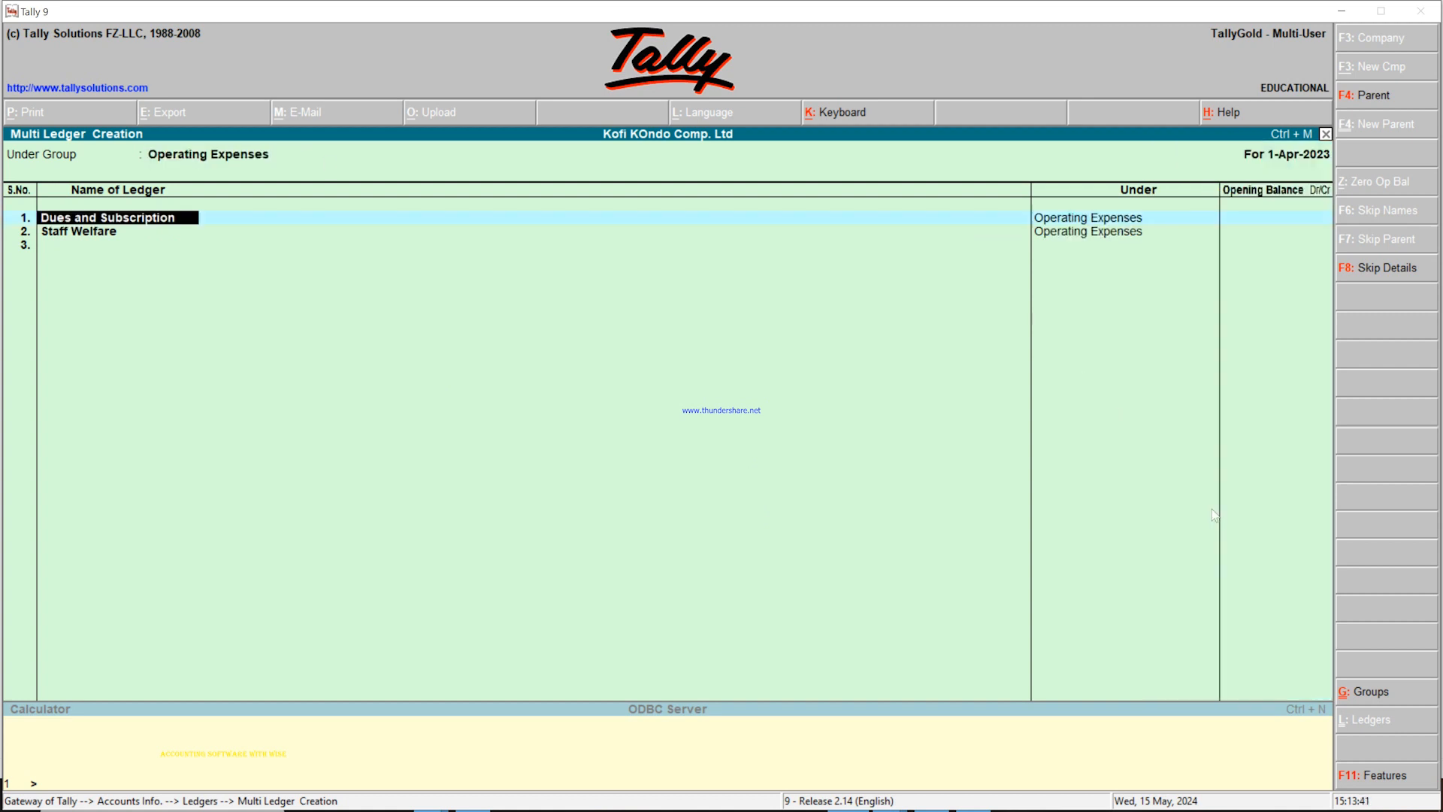
pyautogui.press('Return')
pyautogui.press('Return')
pyautogui.press('Return')
pyautogui.press('Return')
pyautogui.press('Return')
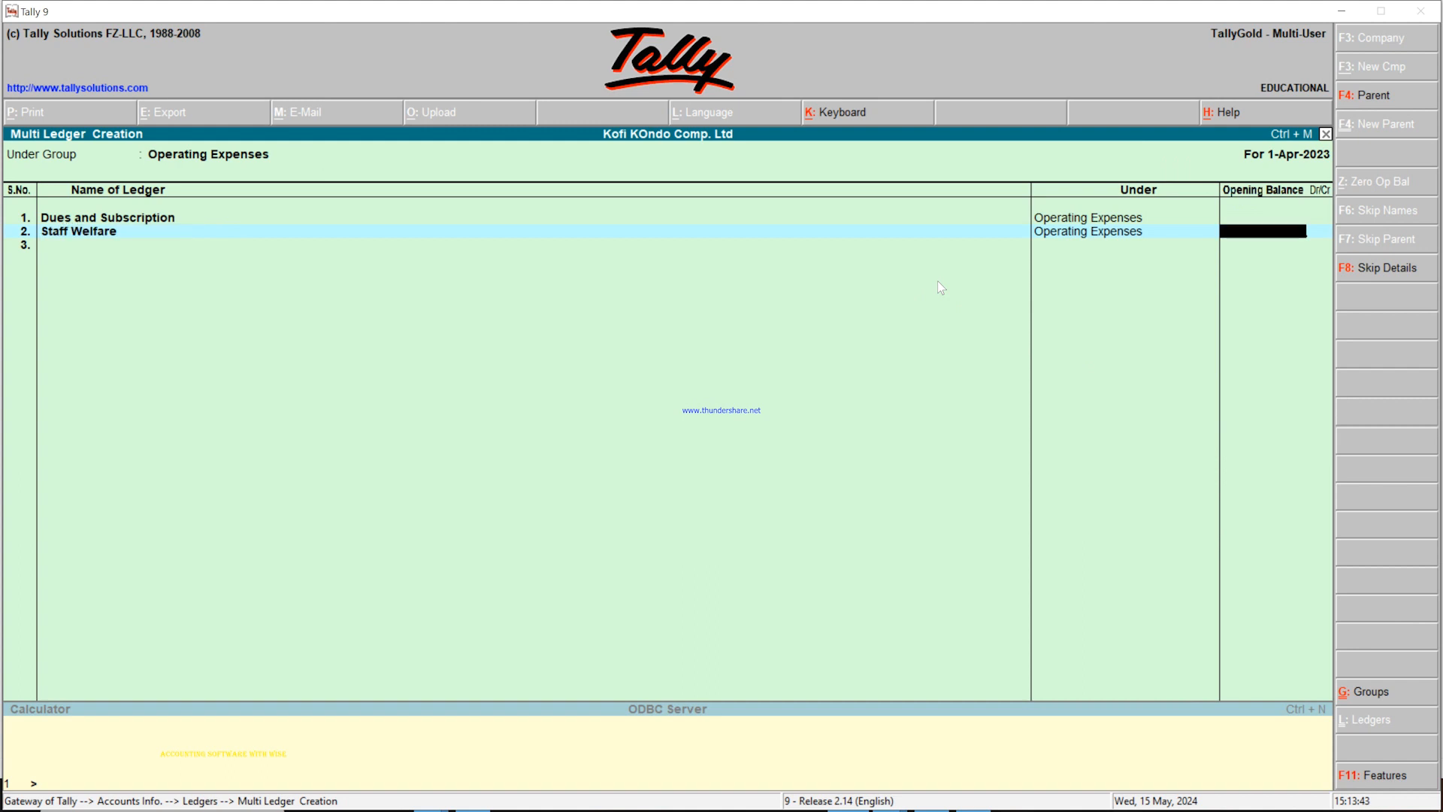
pyautogui.press('Return')
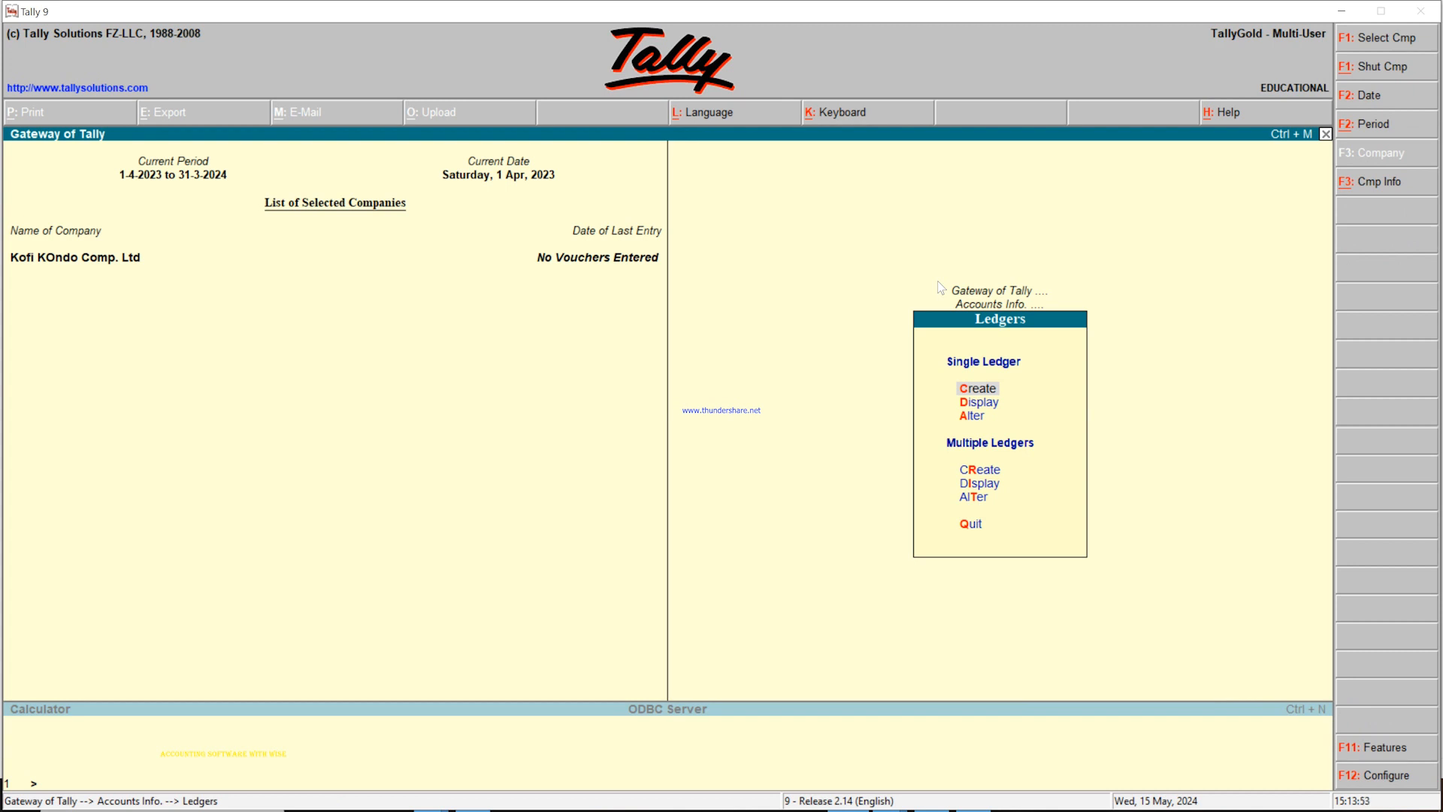
# Leave ledger creation and review the company's list of accounts to check the ledgers under their groups
pyautogui.press('Escape')
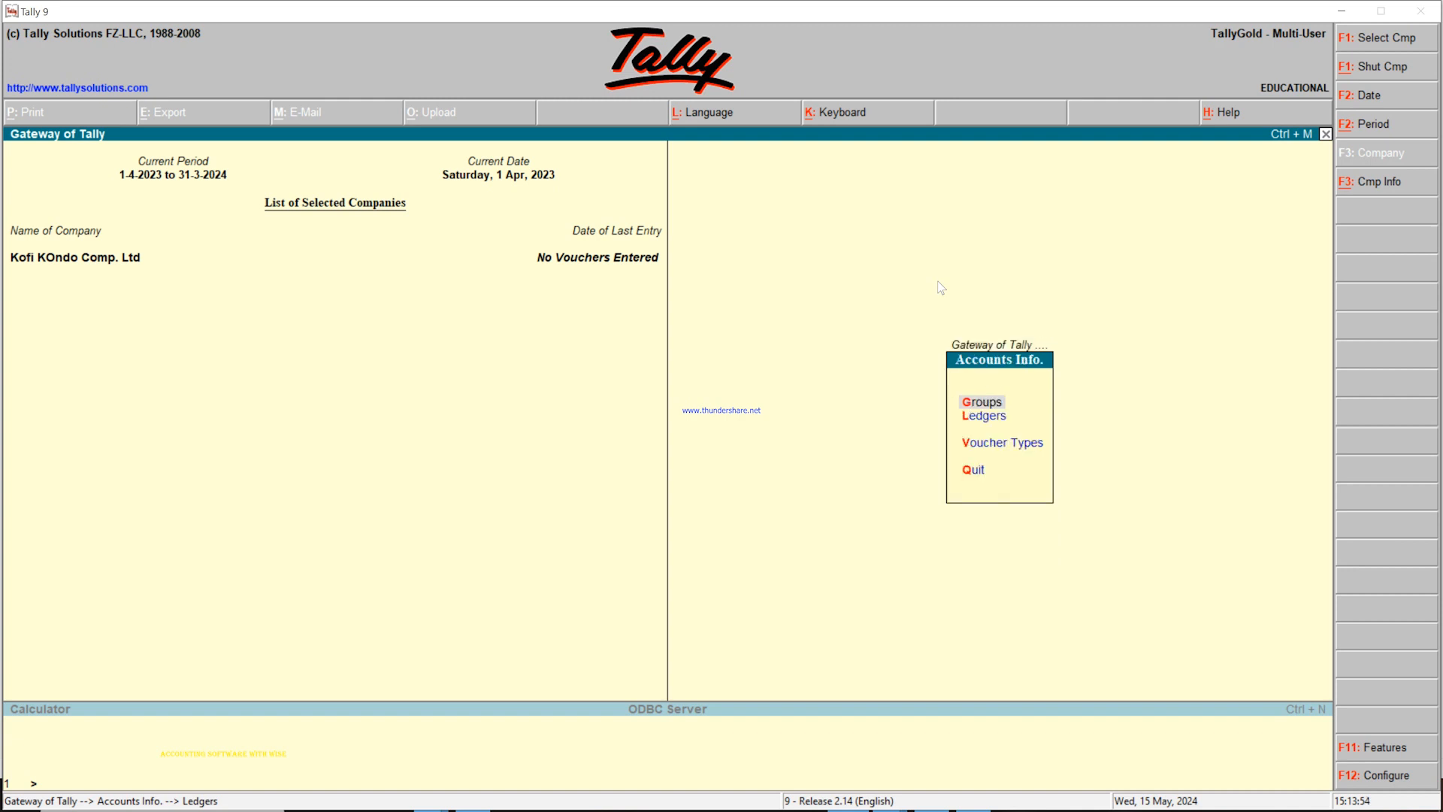
pyautogui.press('Escape')
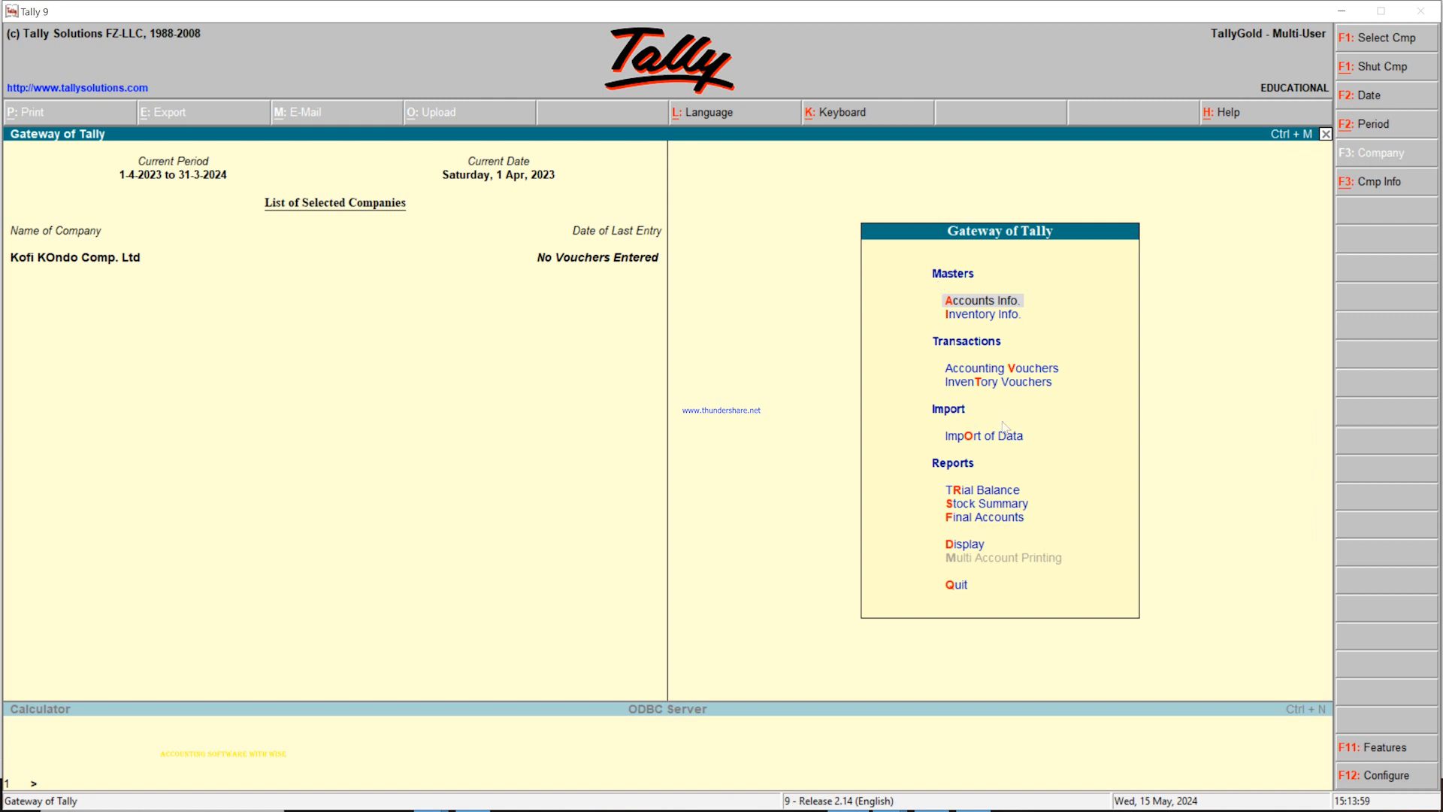
pyautogui.click(959, 548)
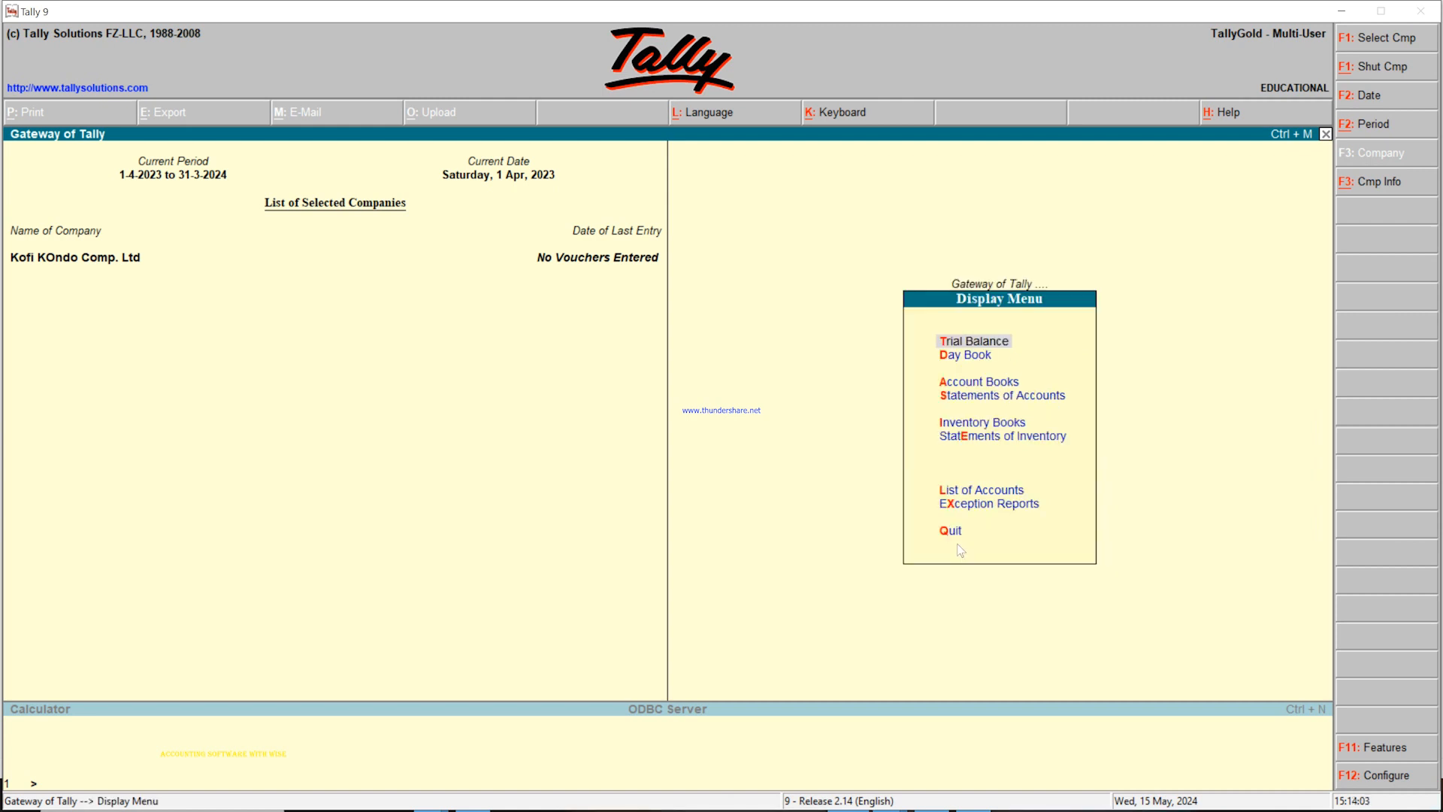
pyautogui.click(959, 497)
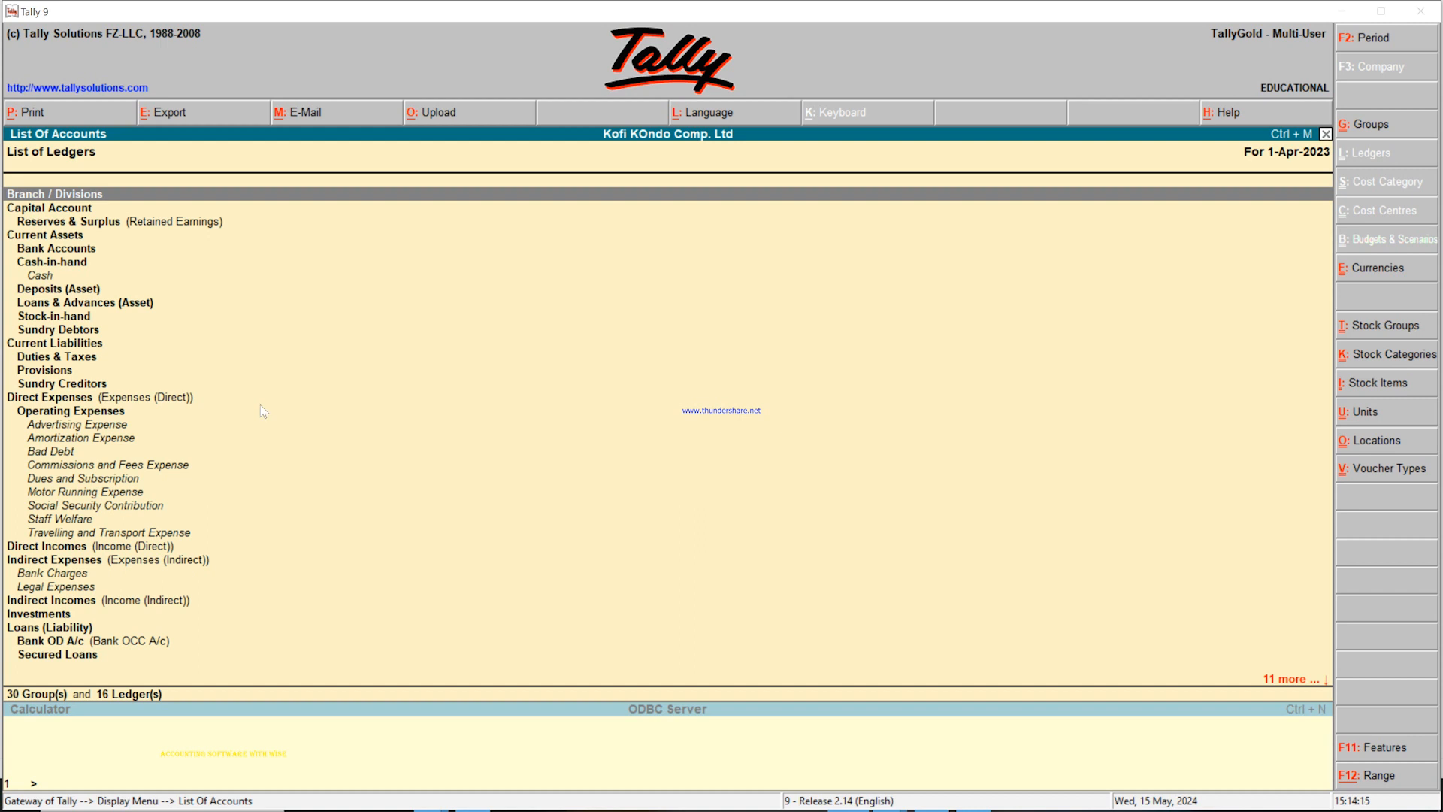
pyautogui.press('Escape')
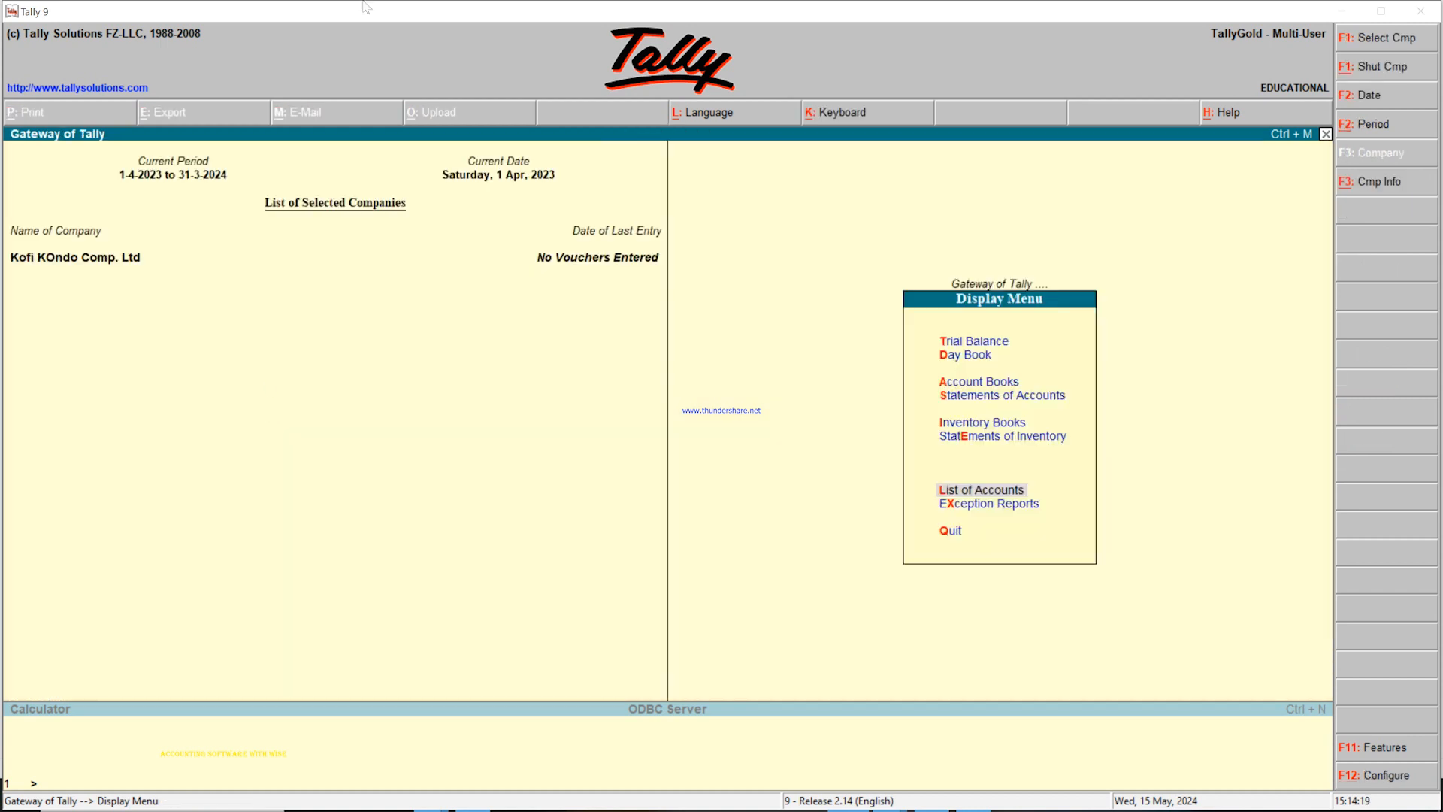
pyautogui.click(1341, 10)
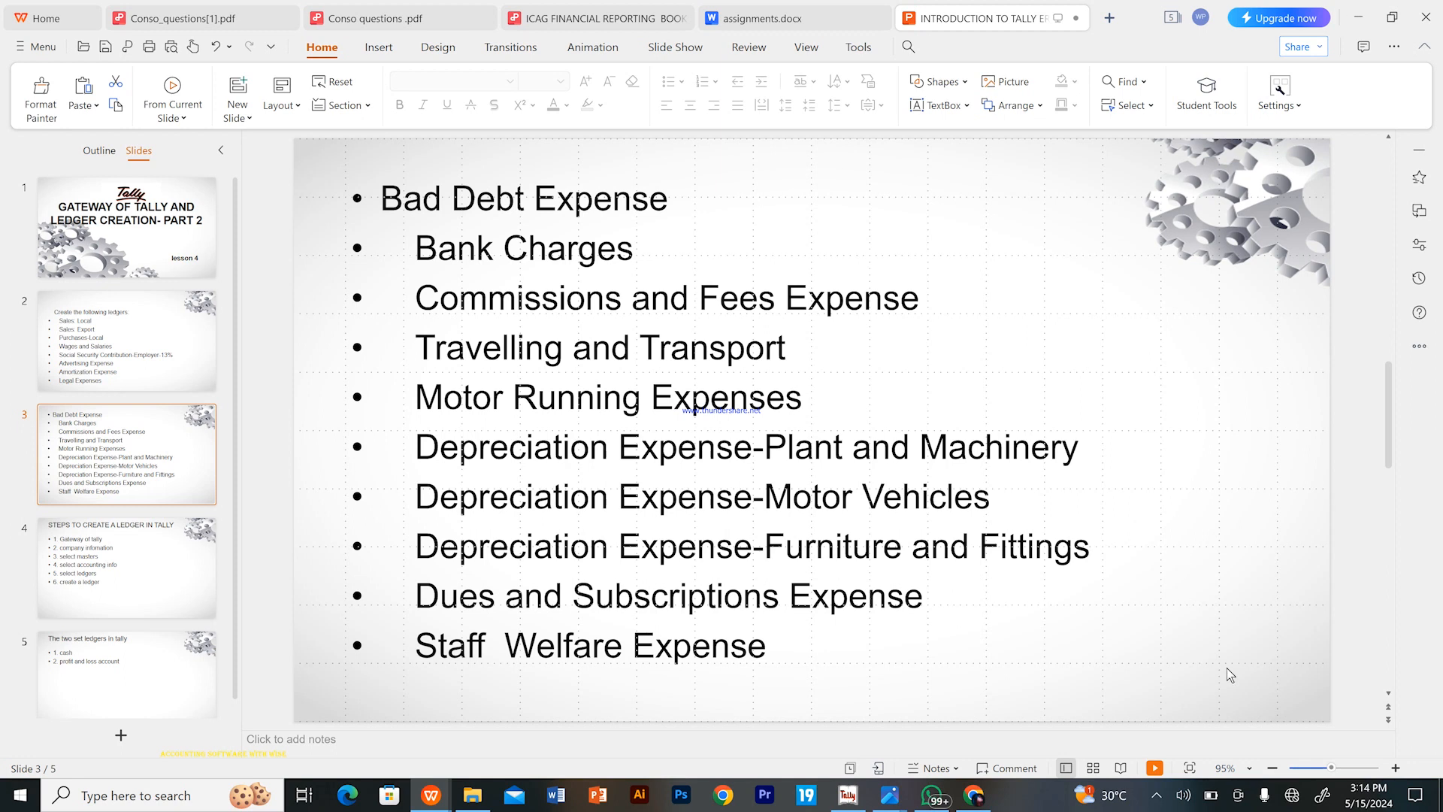
pyautogui.click(1158, 798)
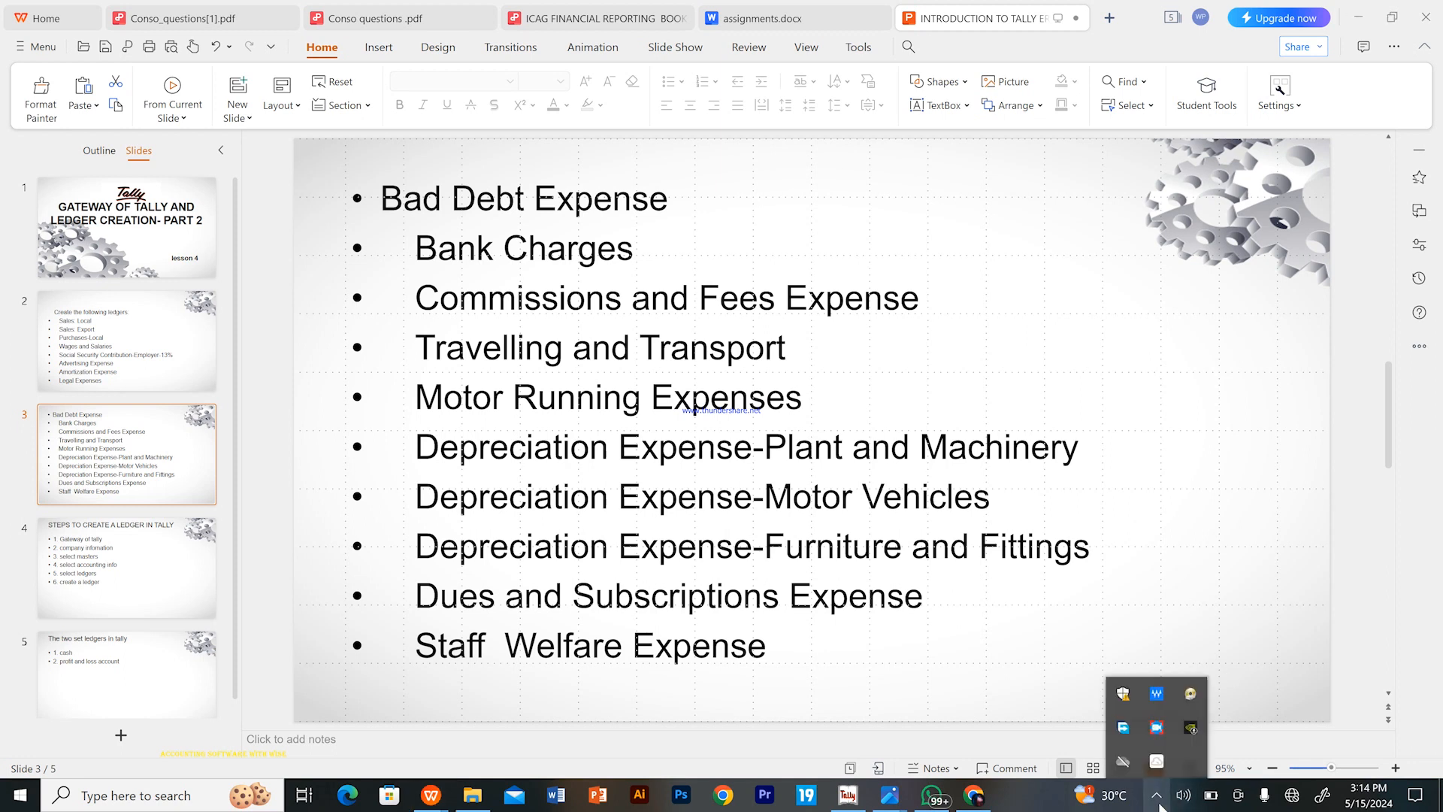
pyautogui.rightClick(1154, 732)
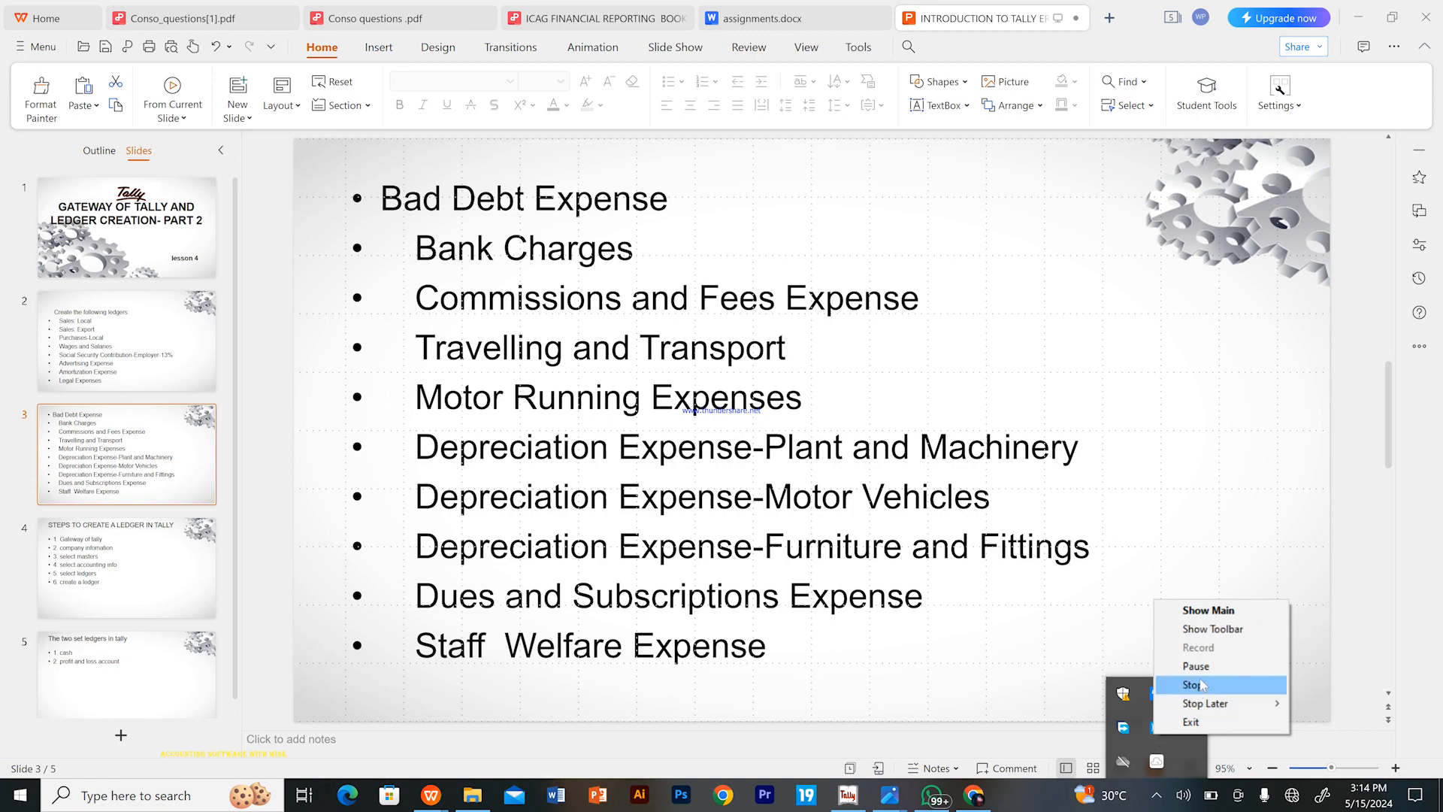